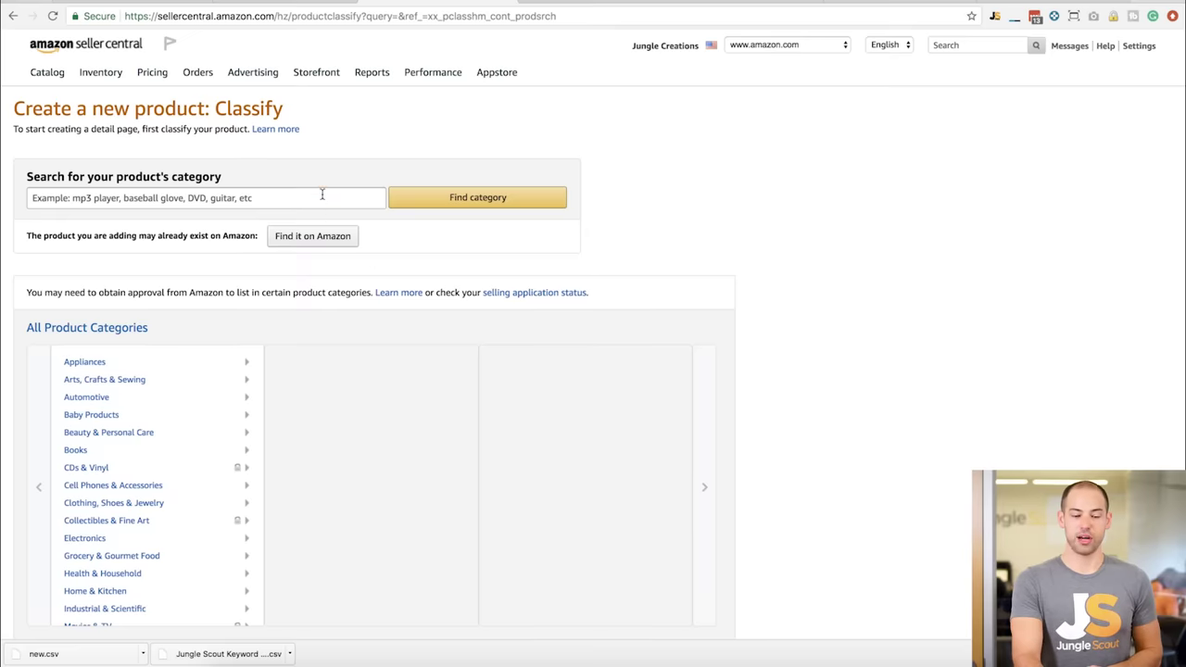
- Search for the new product's category using "keyboard tray"
type("keyboard tray")
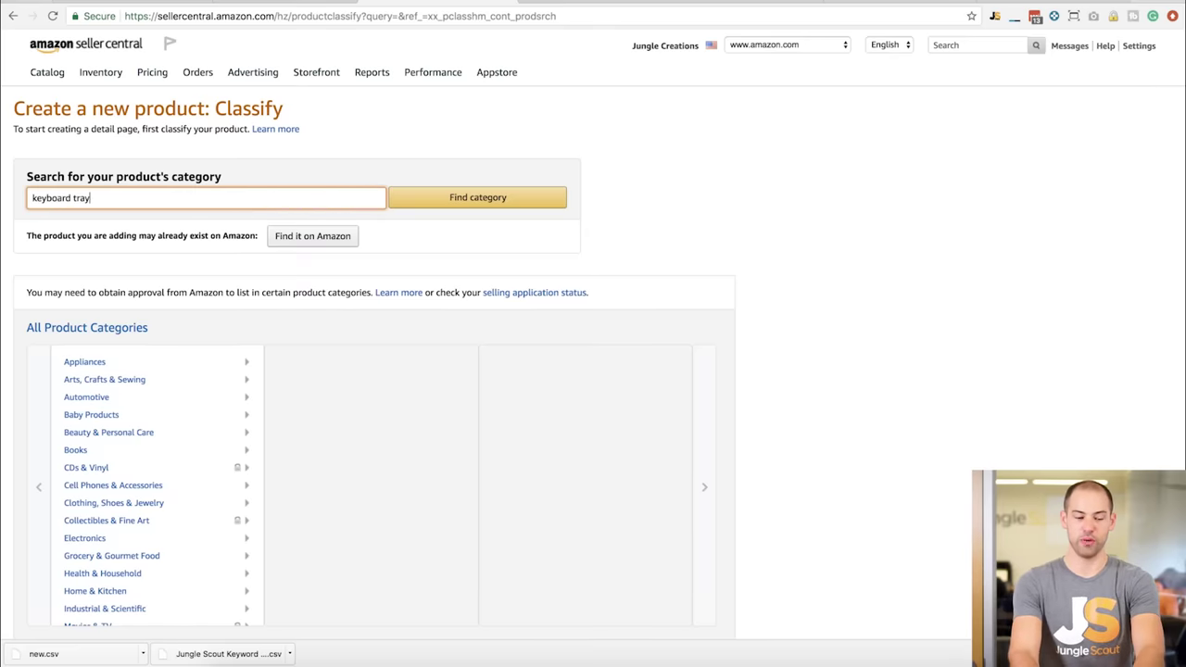
key("Return")
left_click(408, 197)
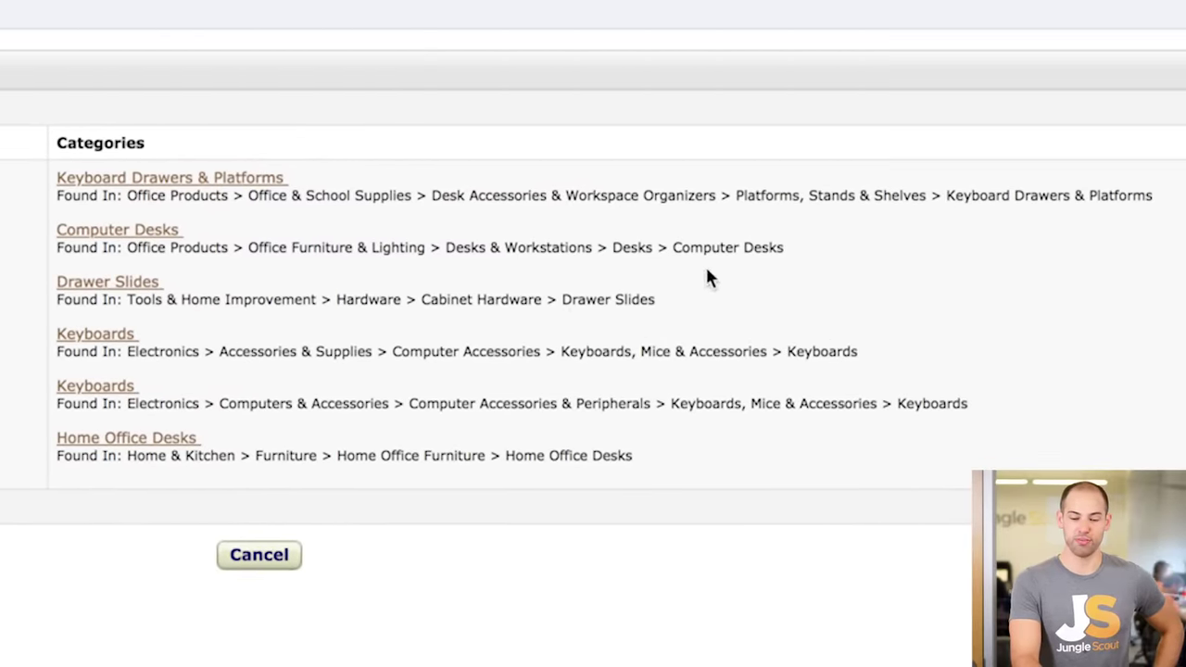
- Choose the Keyboard Drawers & Platforms category found under Office Products for the new listing
left_click_drag(972, 195, 1140, 197)
left_click(1140, 196)
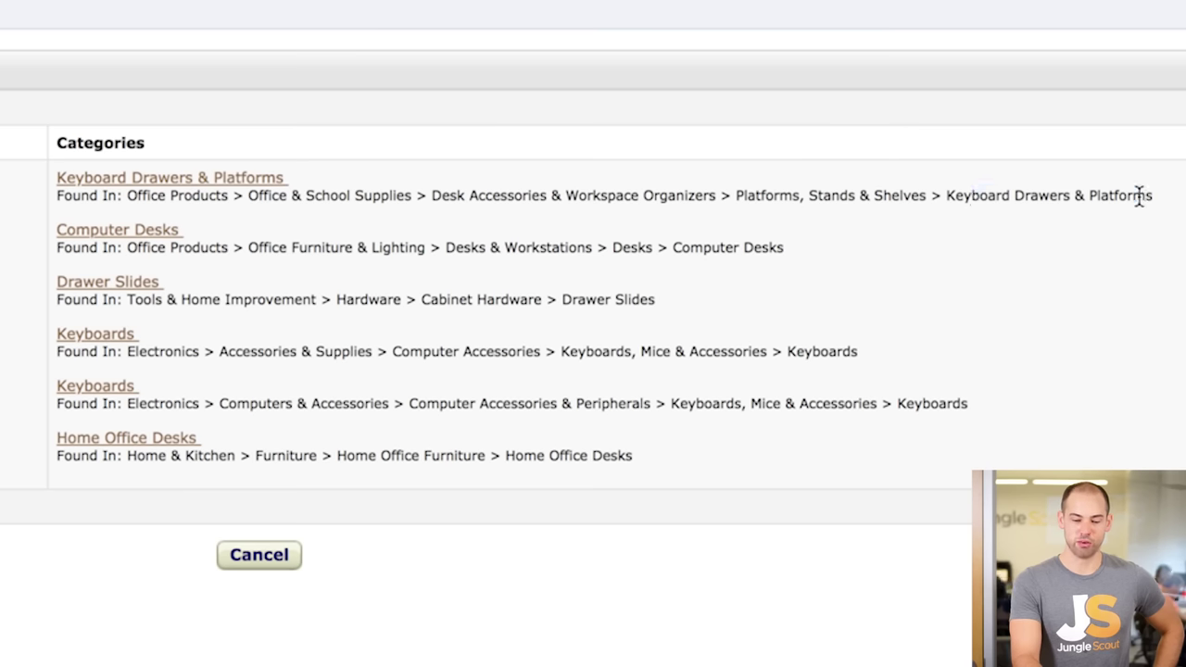
left_click_drag(129, 195, 223, 203)
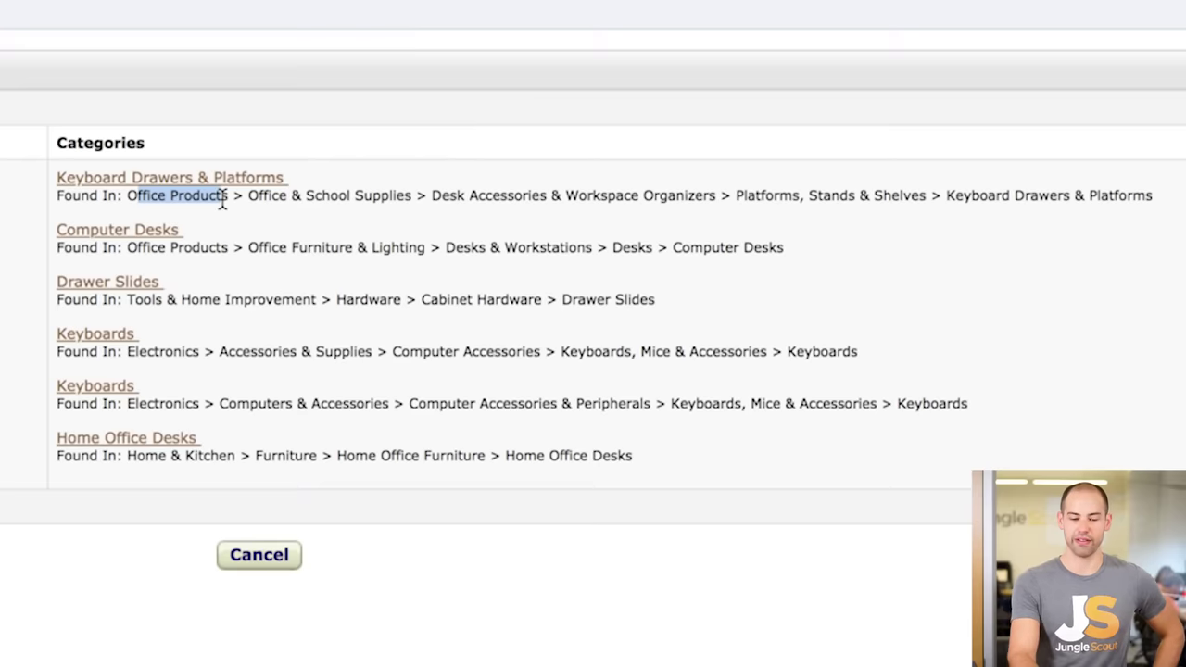
left_click(223, 202)
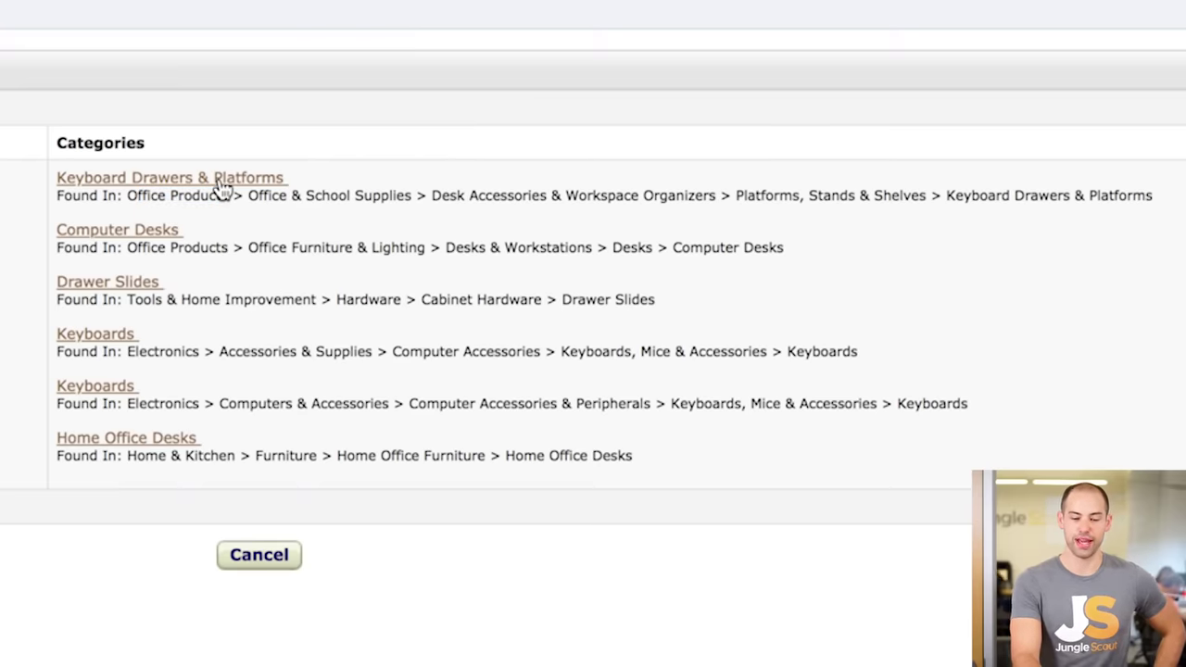
left_click(223, 180)
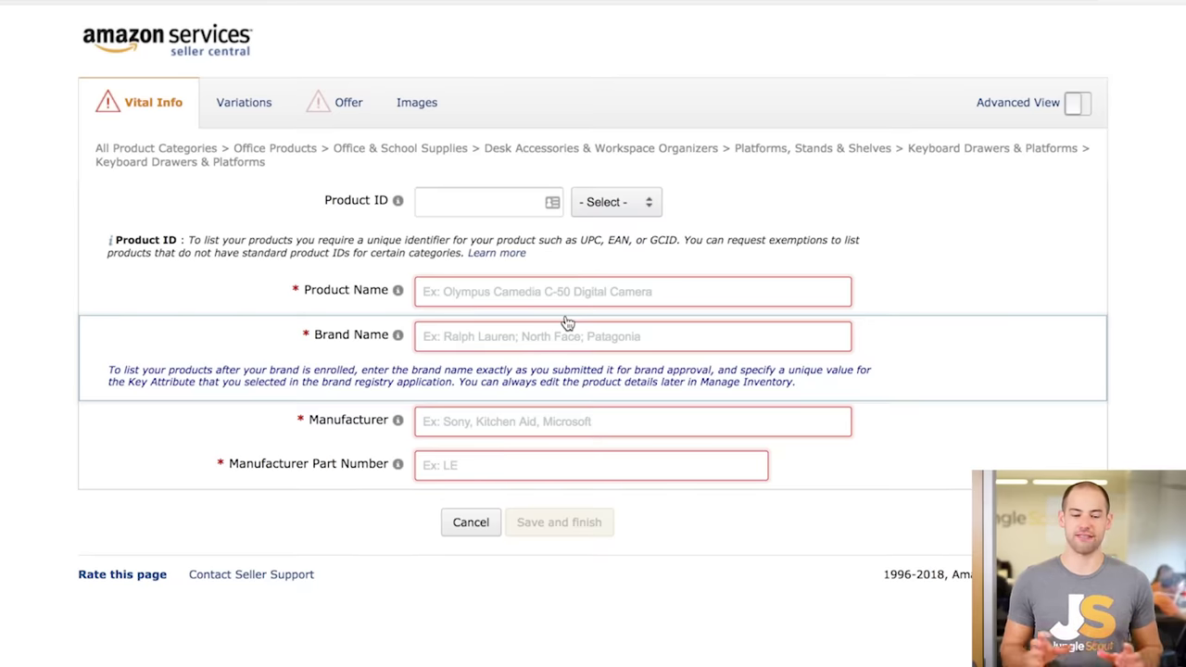
- Examine the Product ID field's type choice and its notice about GS1 and ISBN.org database validity checks
left_click(642, 204)
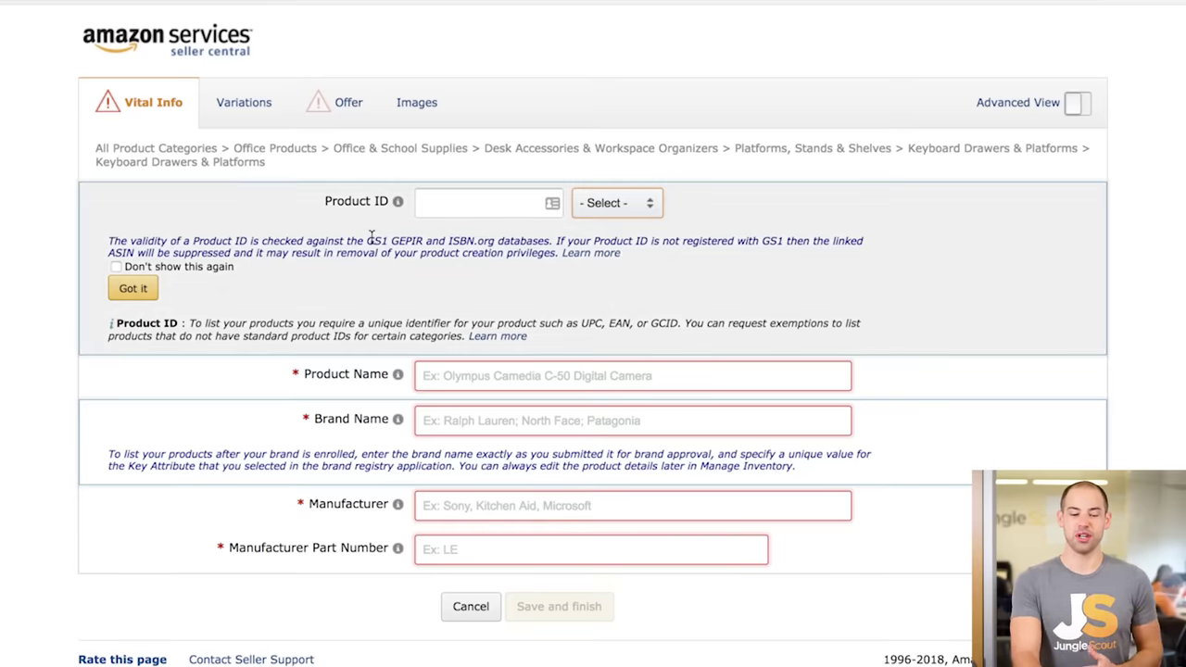
double_click(371, 241)
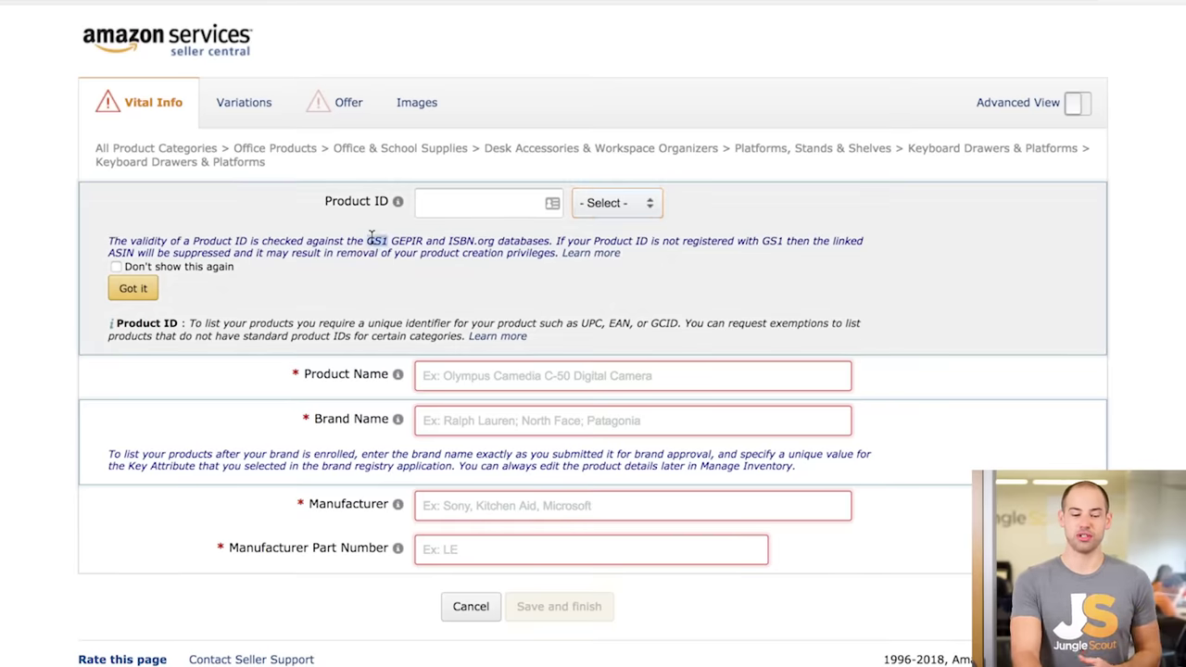
double_click(456, 243)
left_click(492, 251)
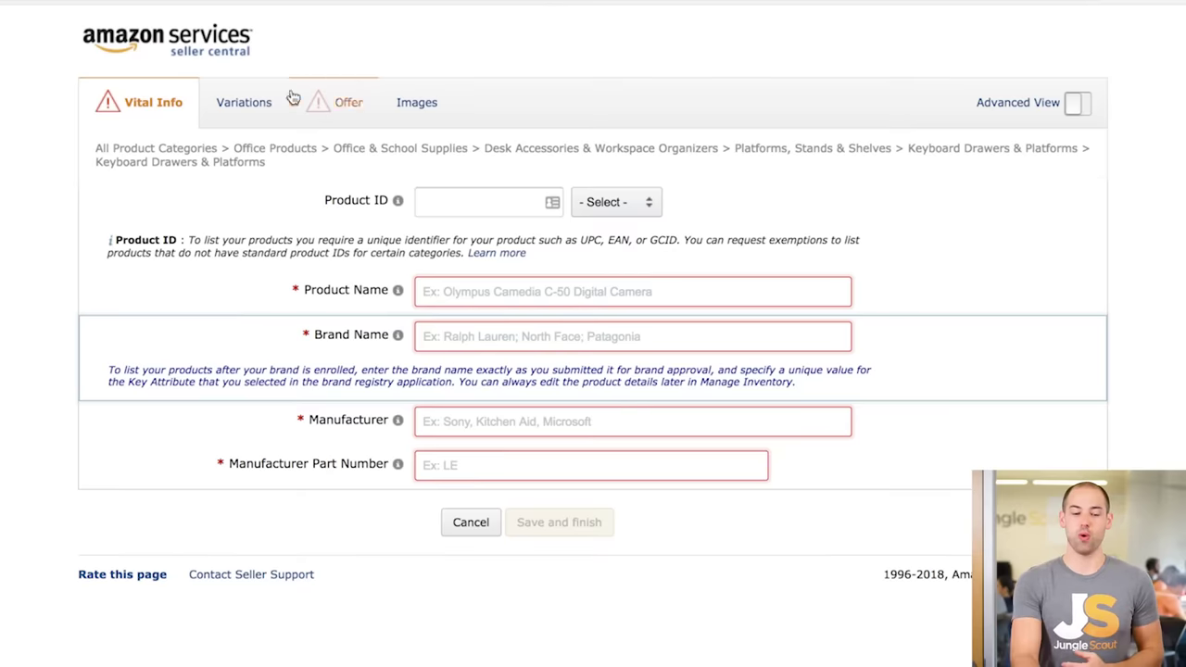
- Set the listing's variation theme to Color
left_click(222, 104)
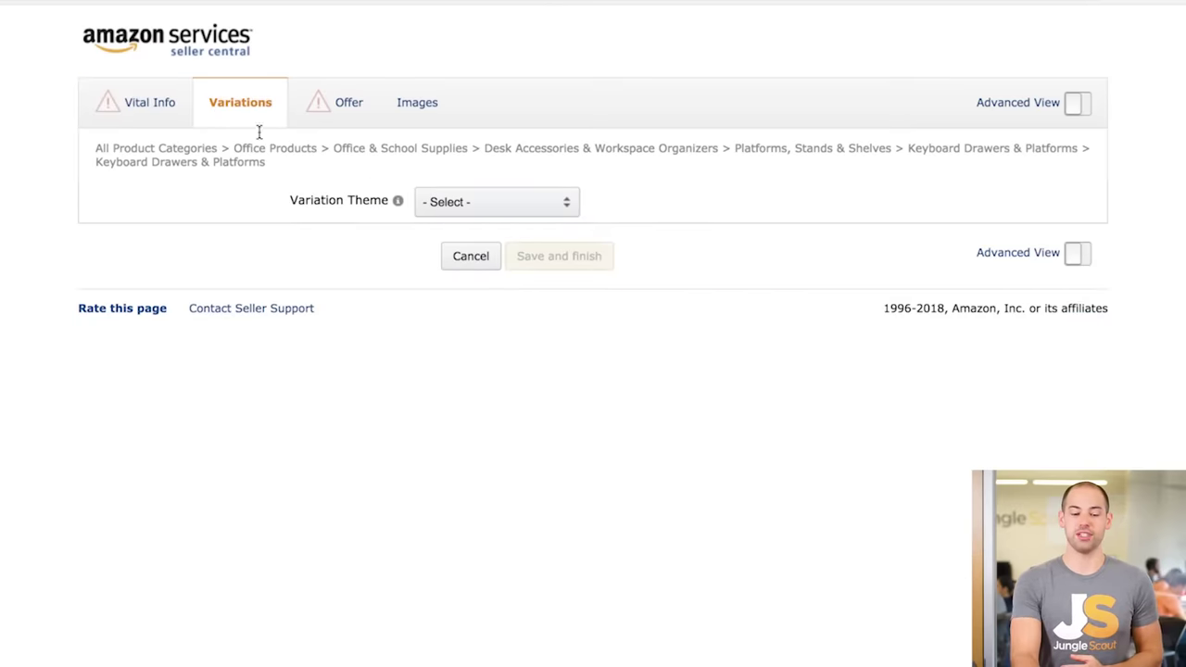
left_click(151, 100)
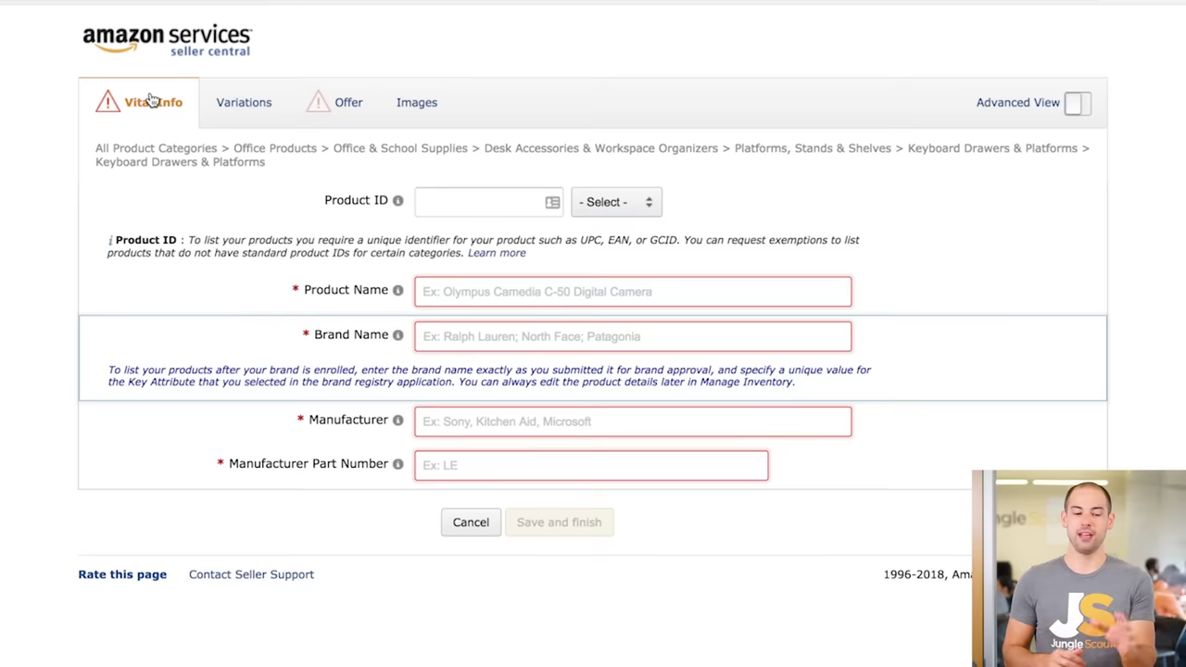
left_click(231, 111)
left_click(532, 215)
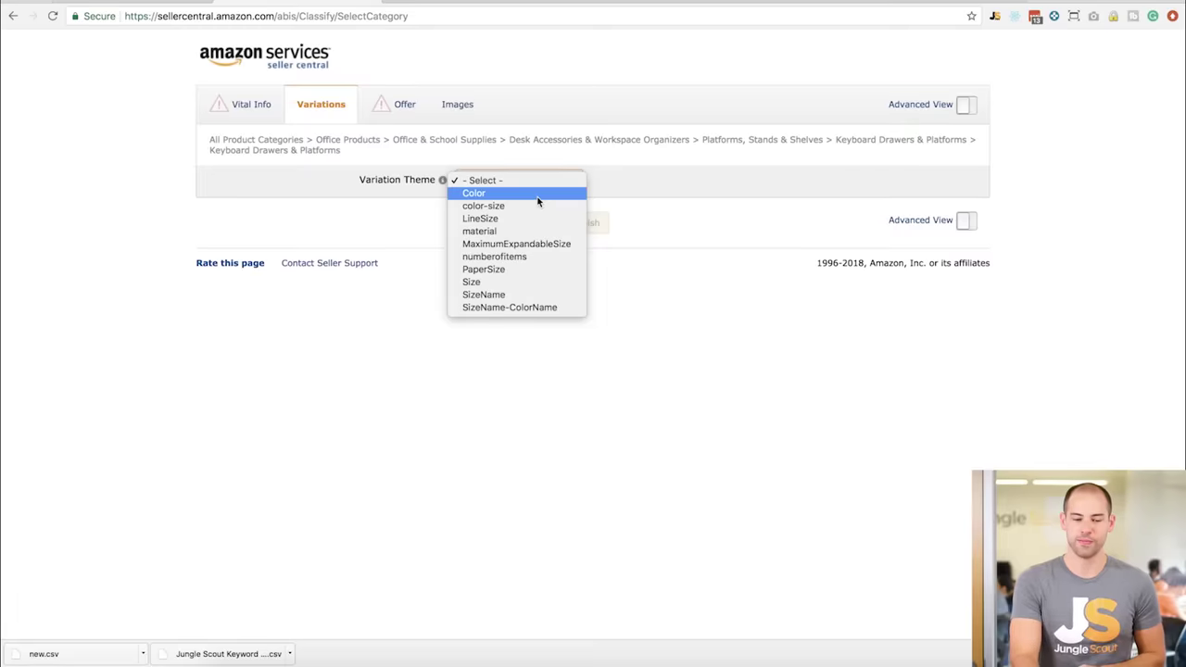
left_click(538, 197)
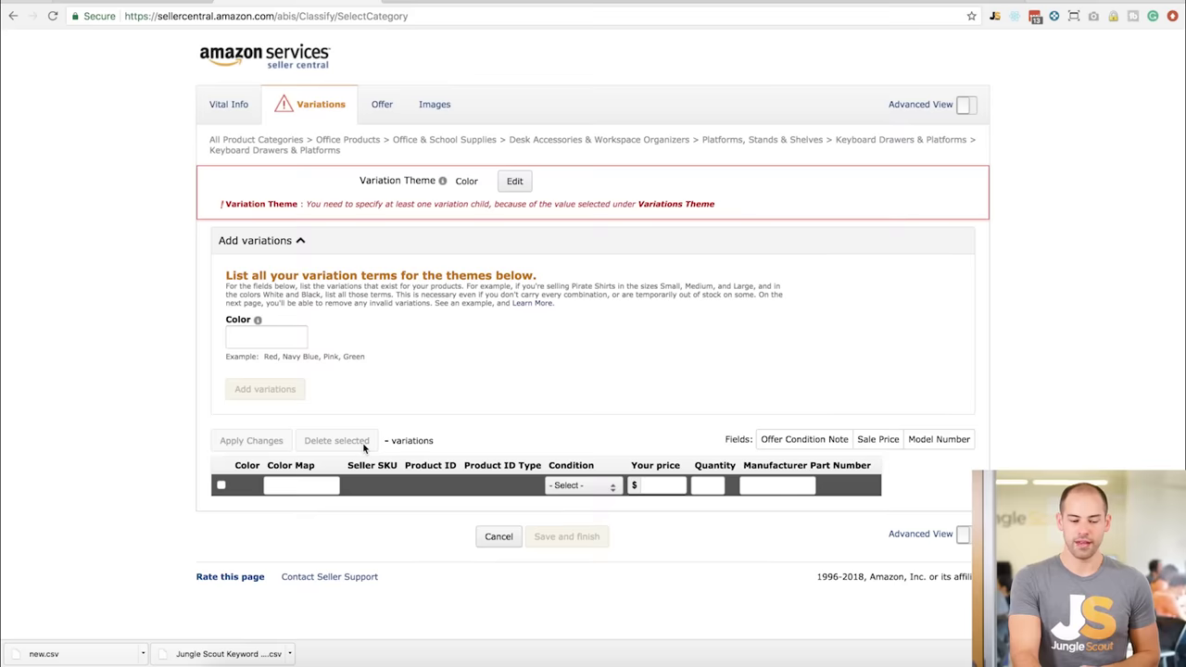
- Add two color variations to the listing, Black and Natural Bamboo
left_click(276, 340)
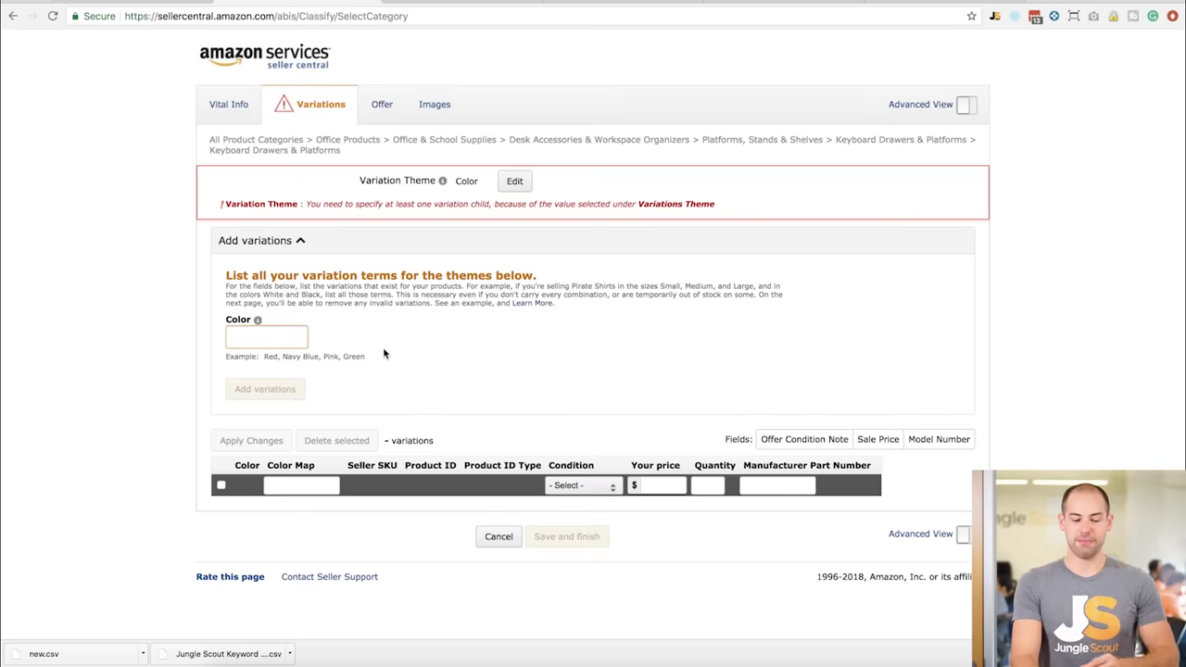
type("Blac")
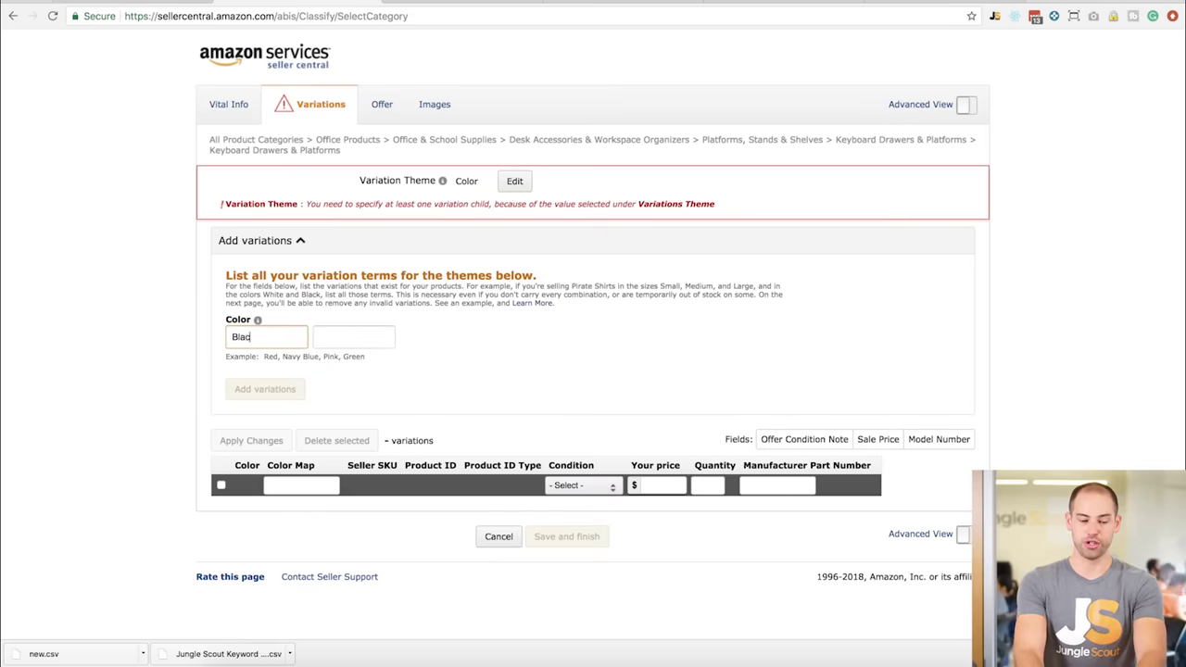
type("k")
key("Tab")
type("Na")
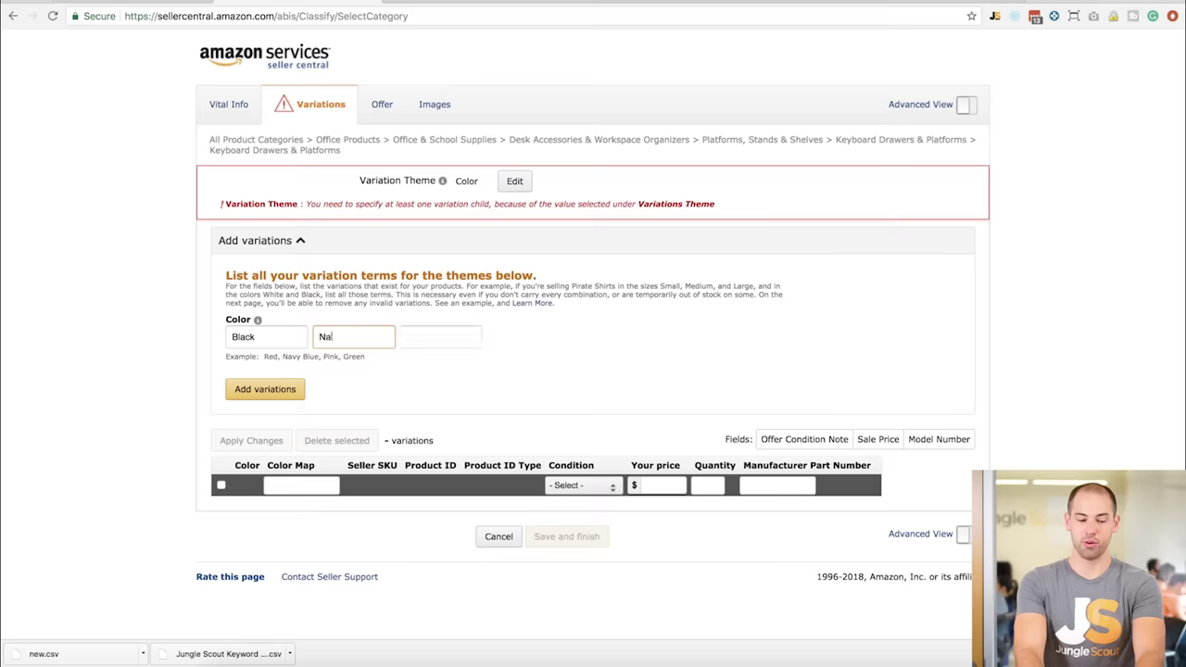
type("tural Bamboo")
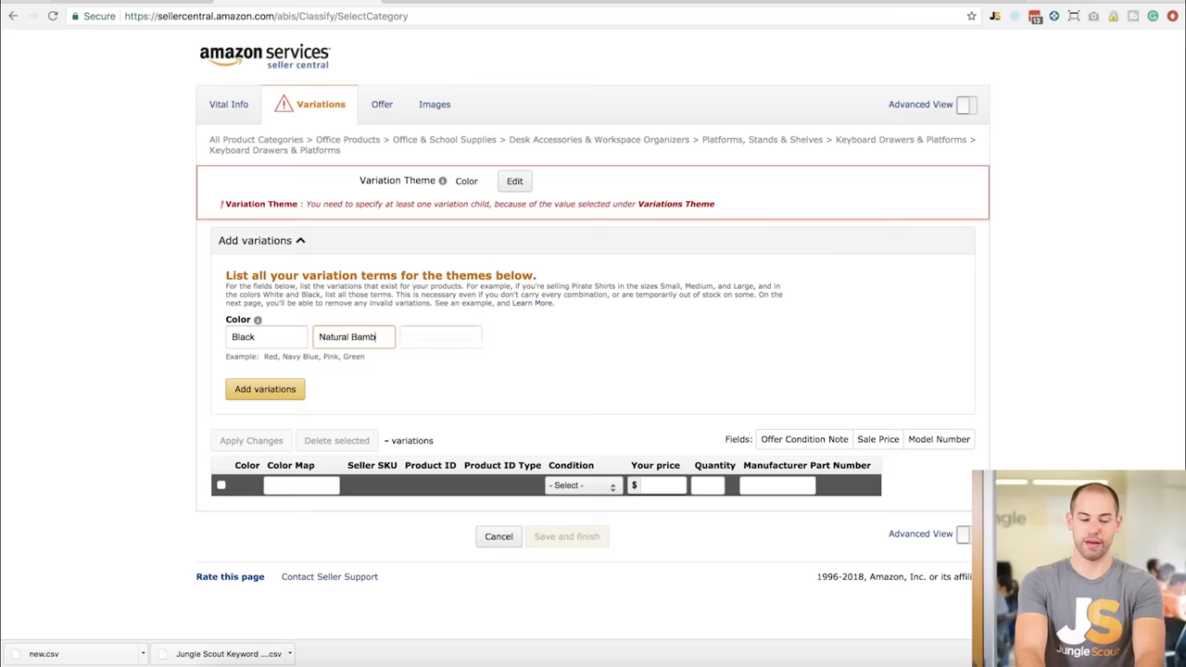
left_click(288, 390)
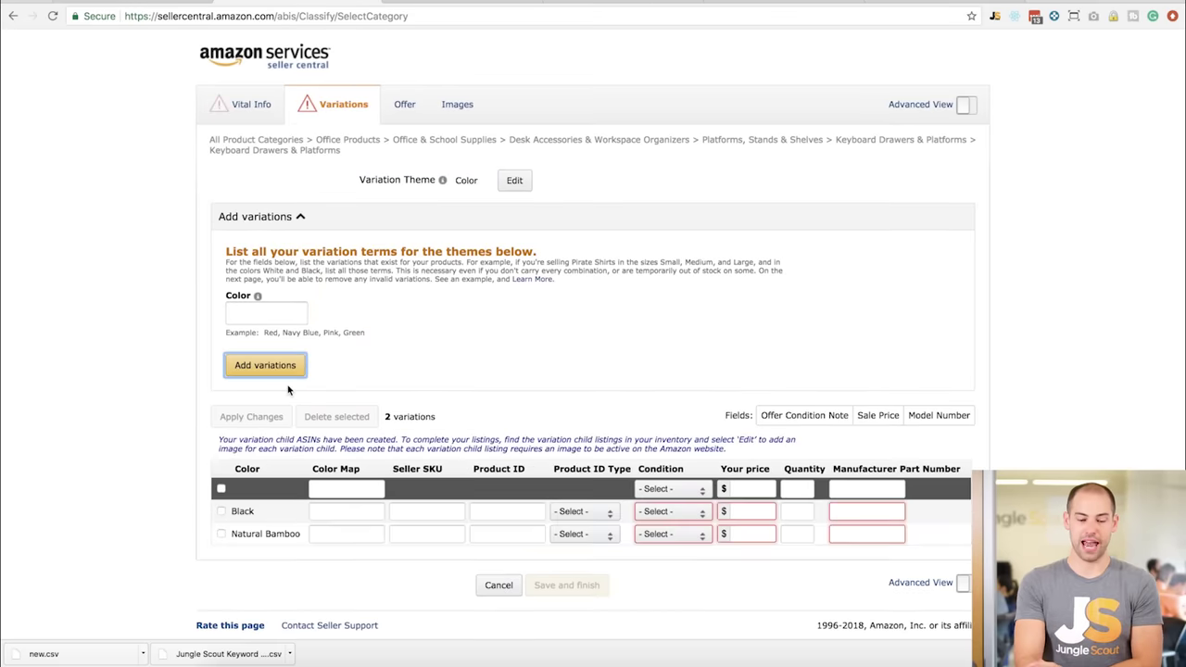
scroll(437, 414, "down", 1)
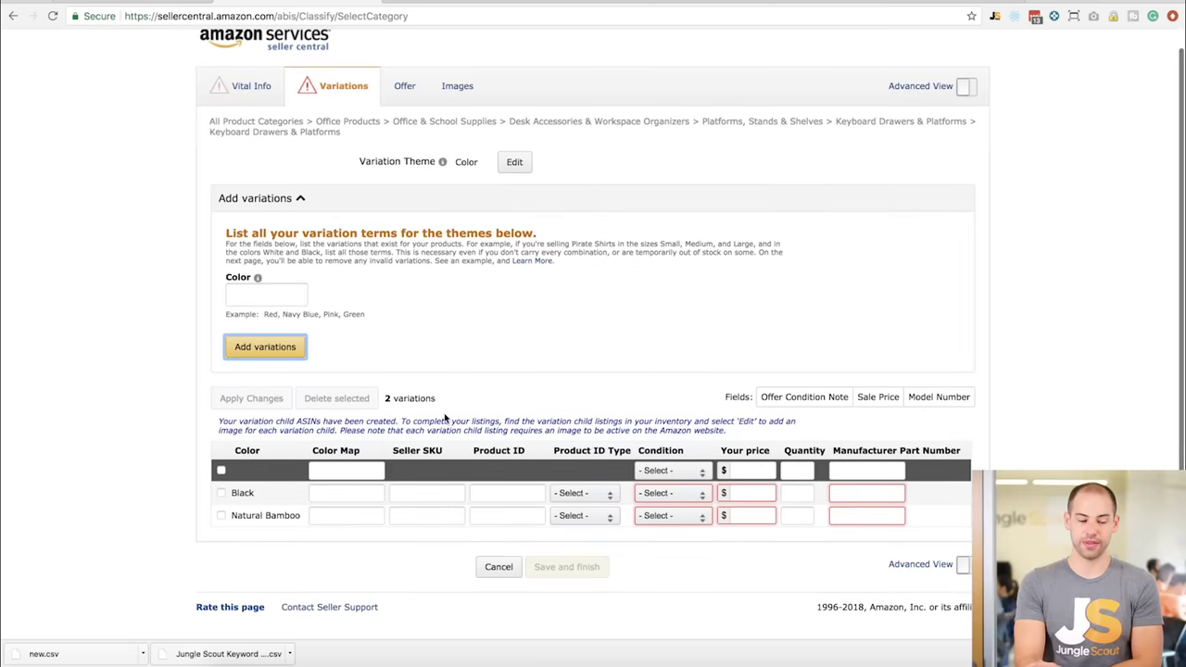
- Check the Vital Info section and the Product ID field of the Black variation
left_click(251, 87)
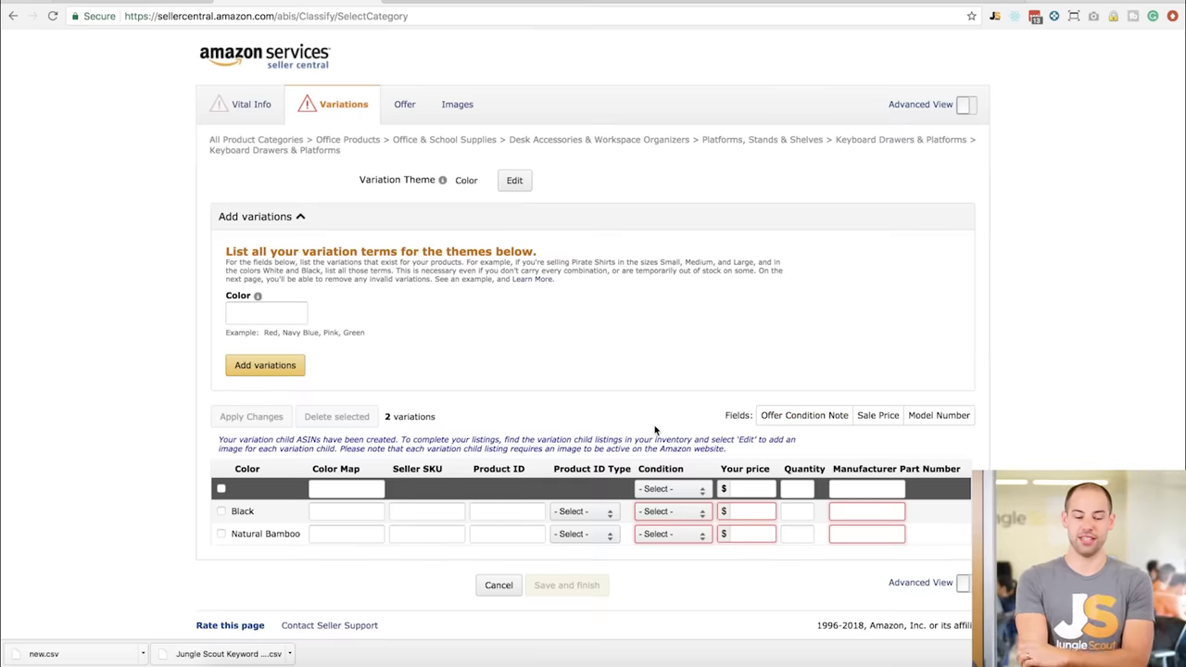
left_click(522, 513)
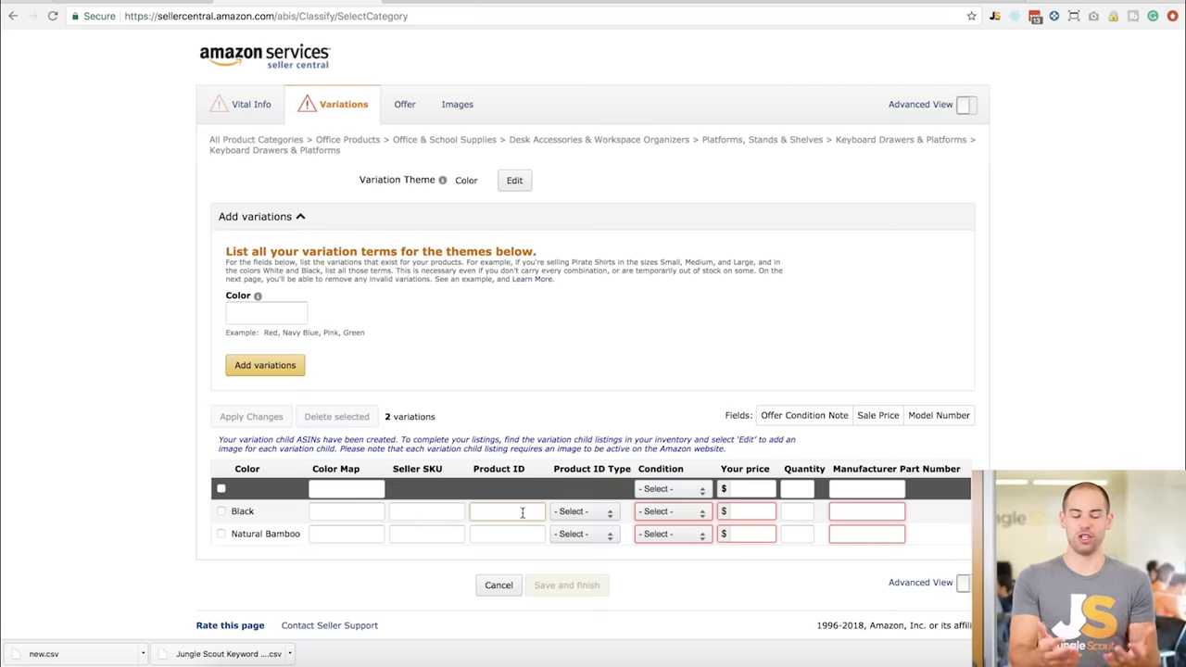
scroll(522, 512, "down", 1)
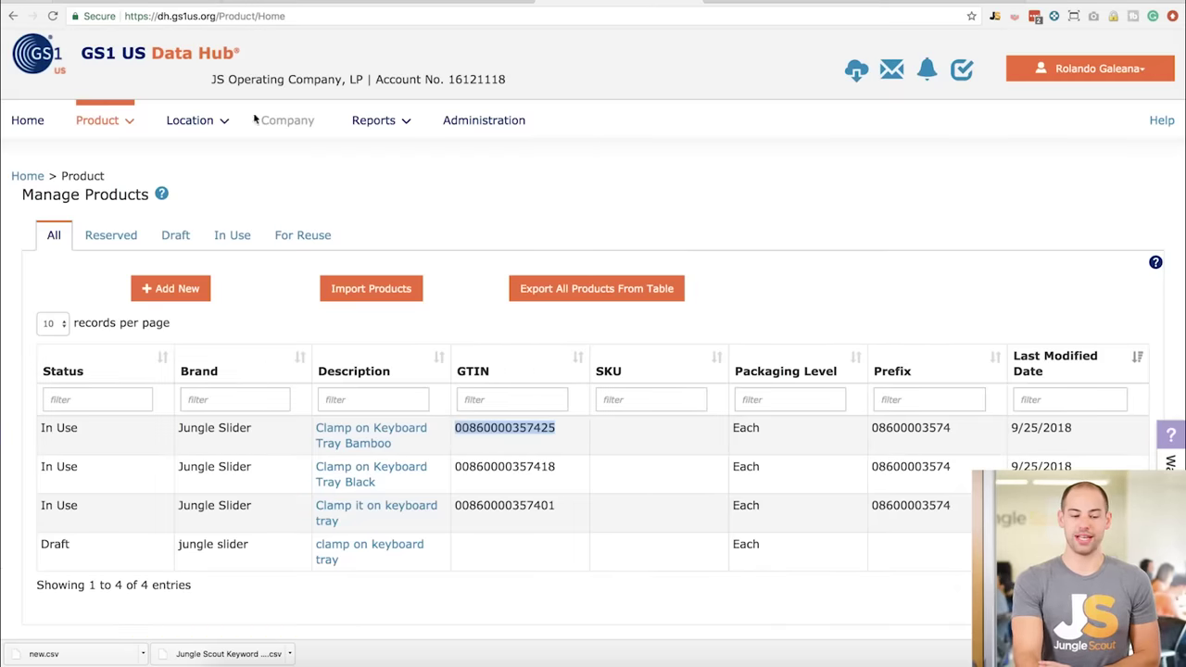
- In GS1 US Data Hub, start creating a new product with the description "Keyboard Tray Black"
left_click(103, 128)
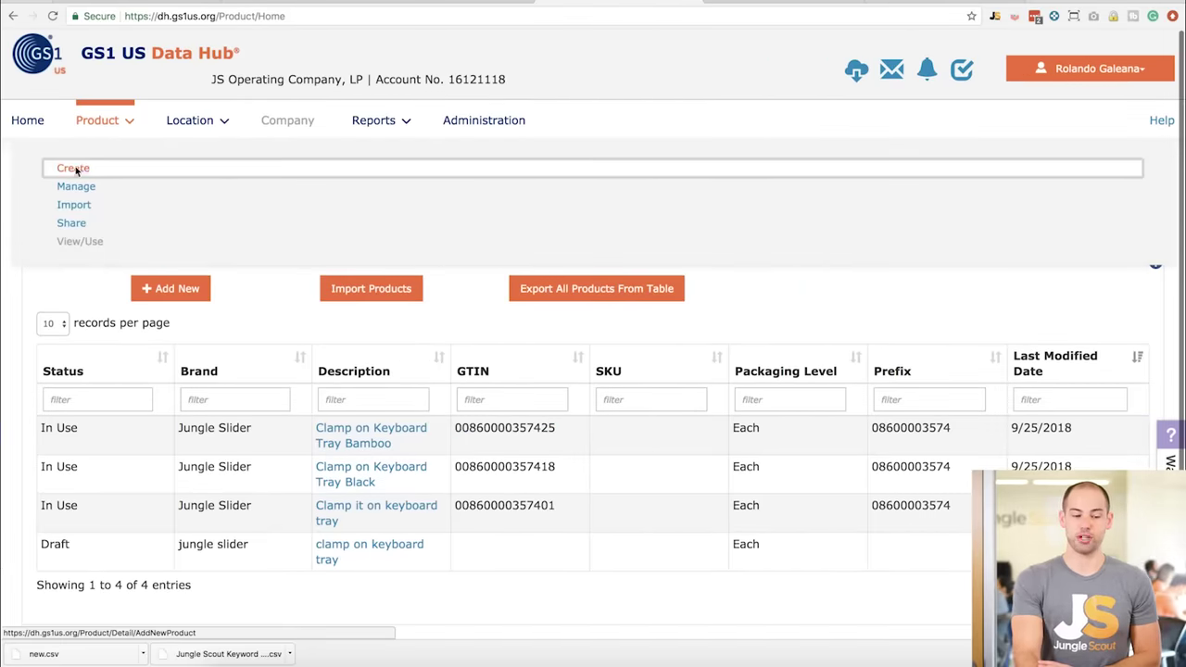
left_click(75, 169)
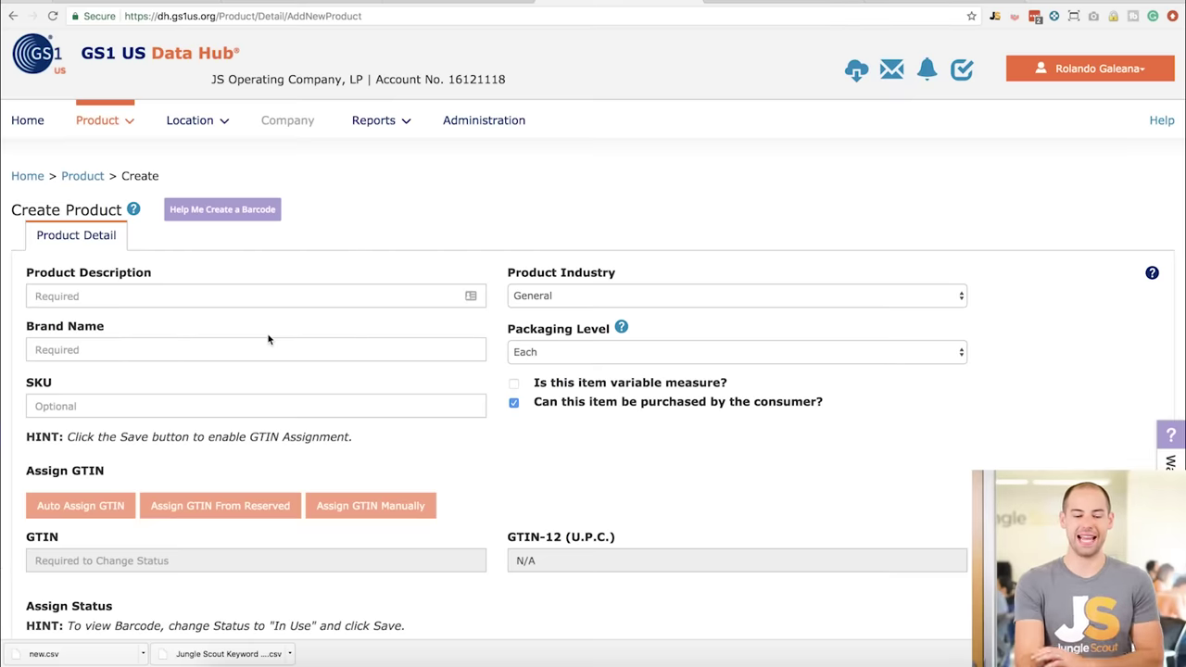
type("Keyb")
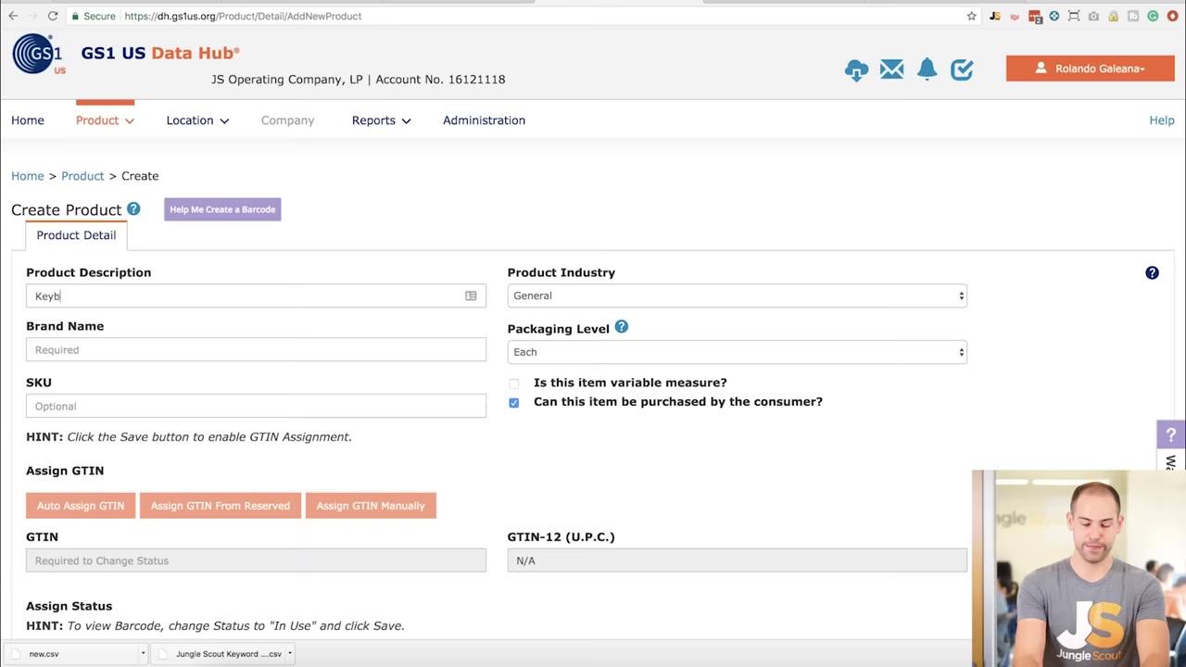
type("oard Tray Black")
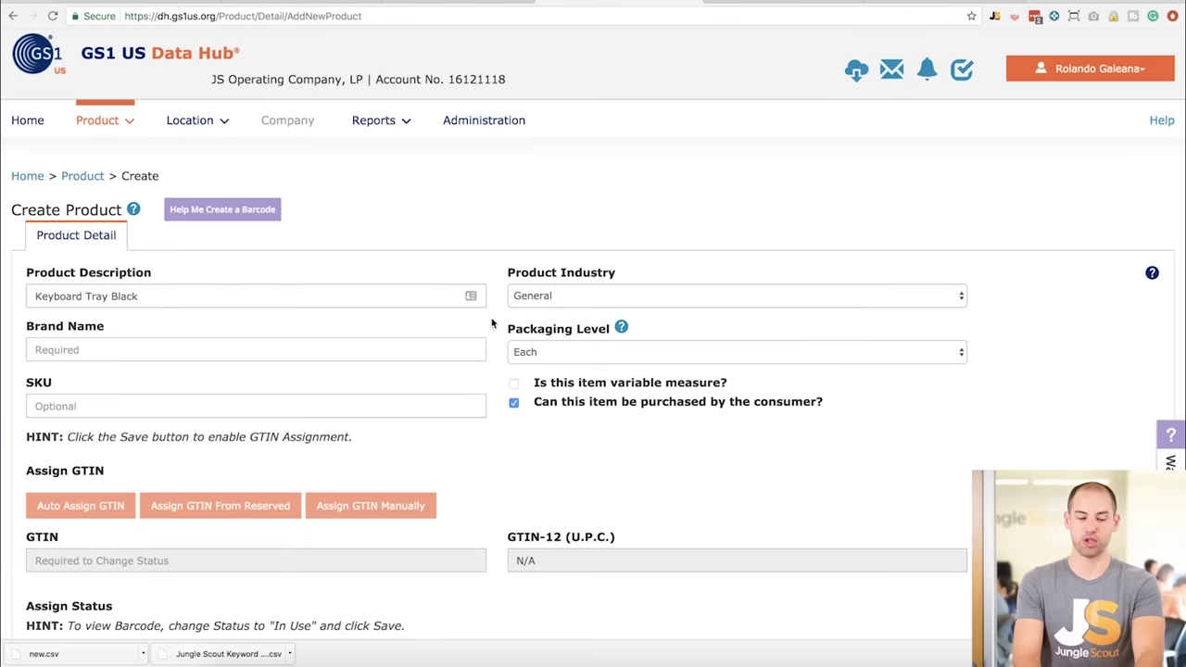
- Keep the product industry as General, enter the brand name Jungle Slider, and keep the packaging level as Each
left_click(589, 295)
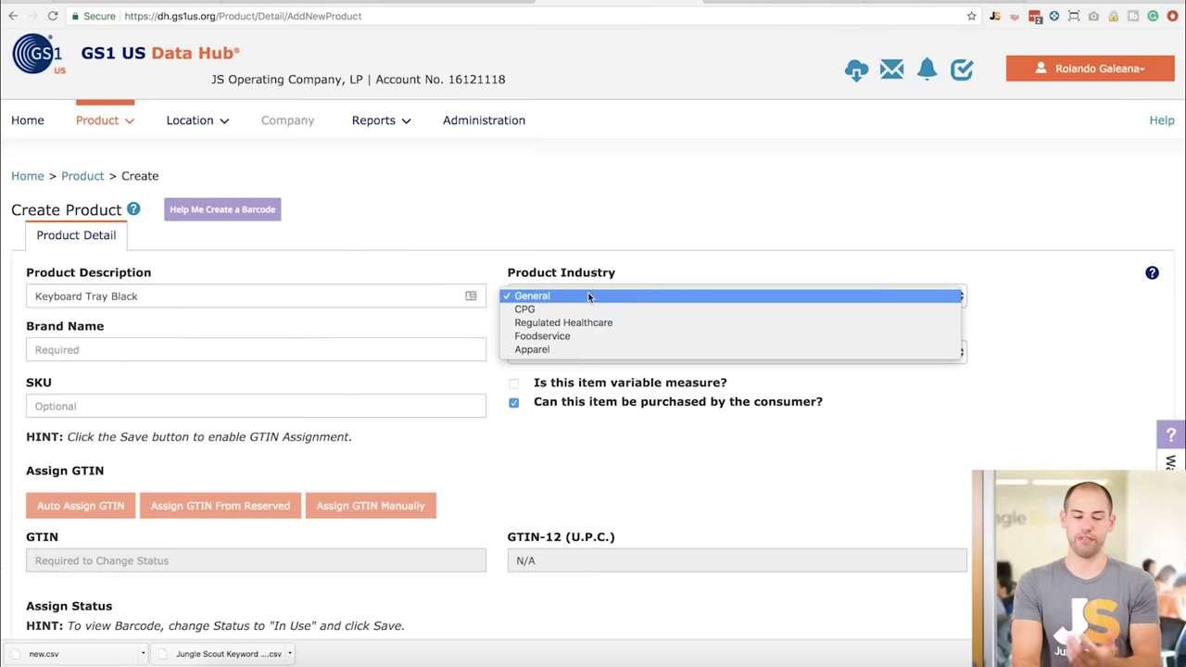
left_click(588, 295)
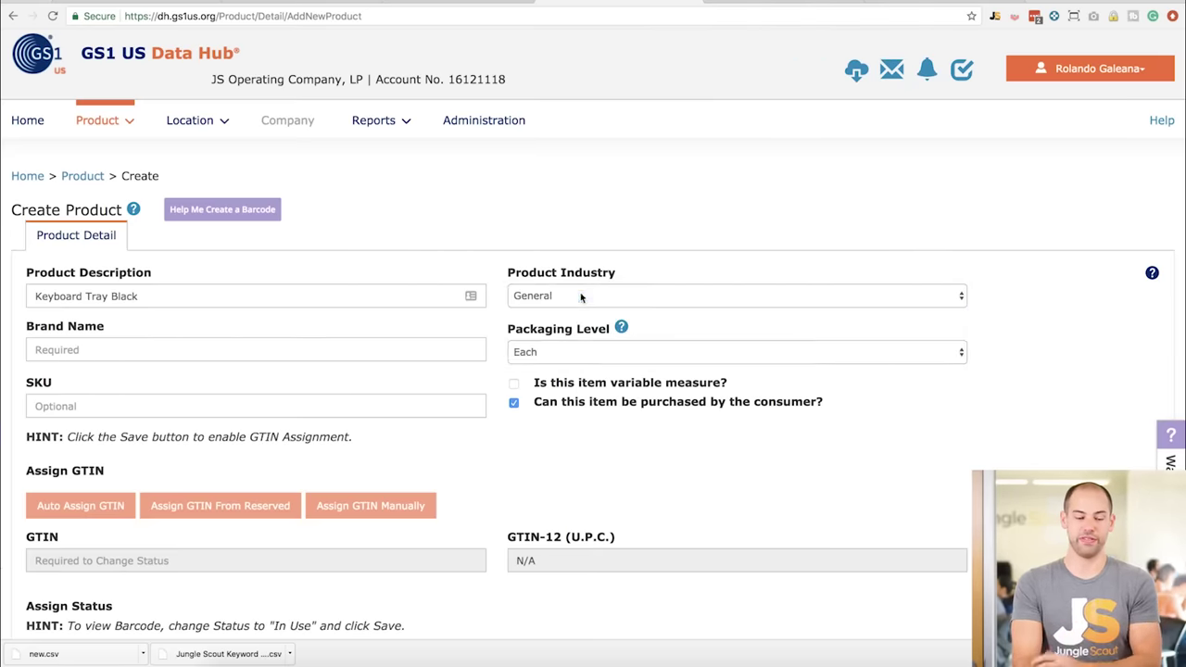
left_click(307, 355)
type("Jungle Slider")
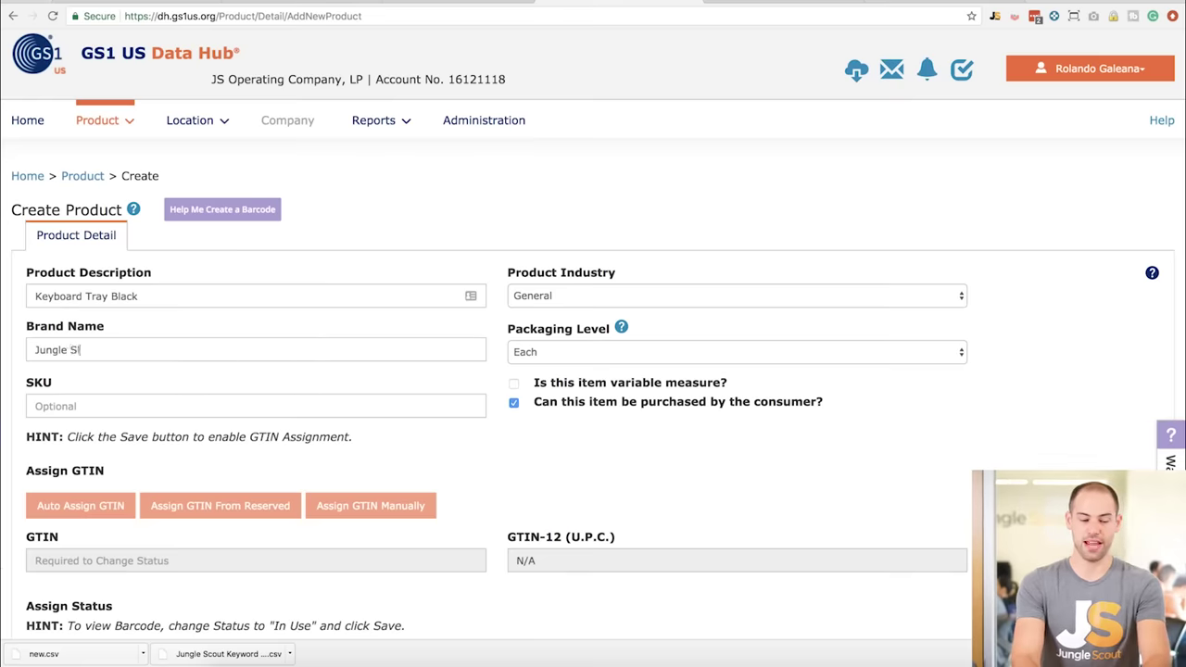
left_click(591, 354)
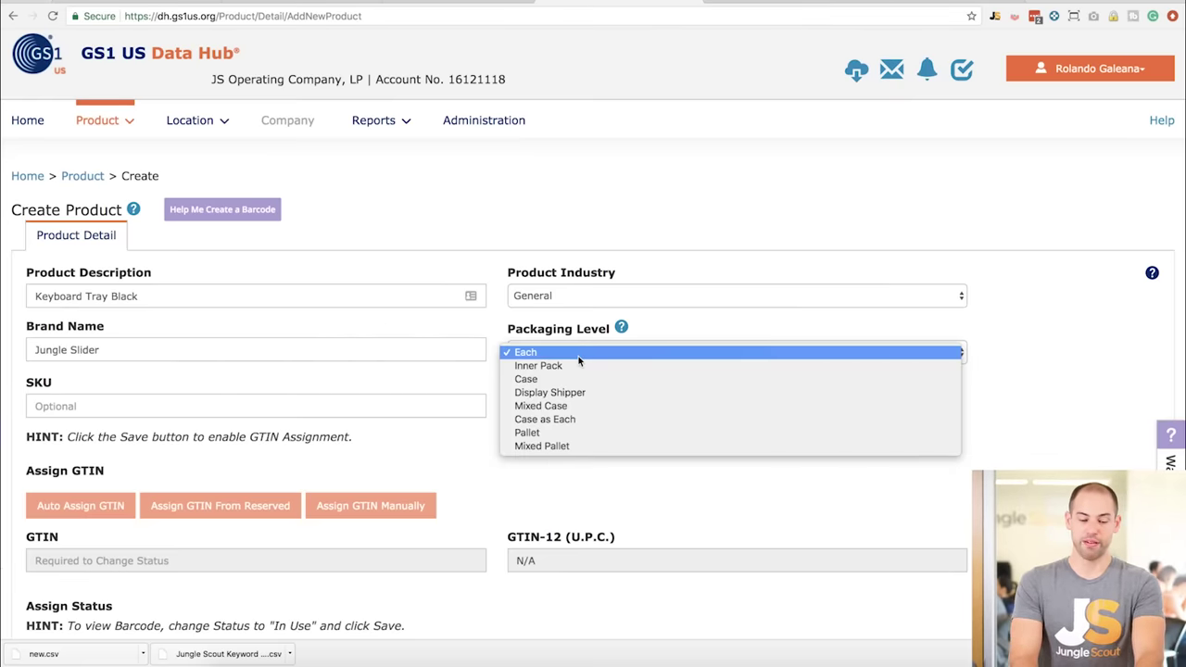
left_click(578, 356)
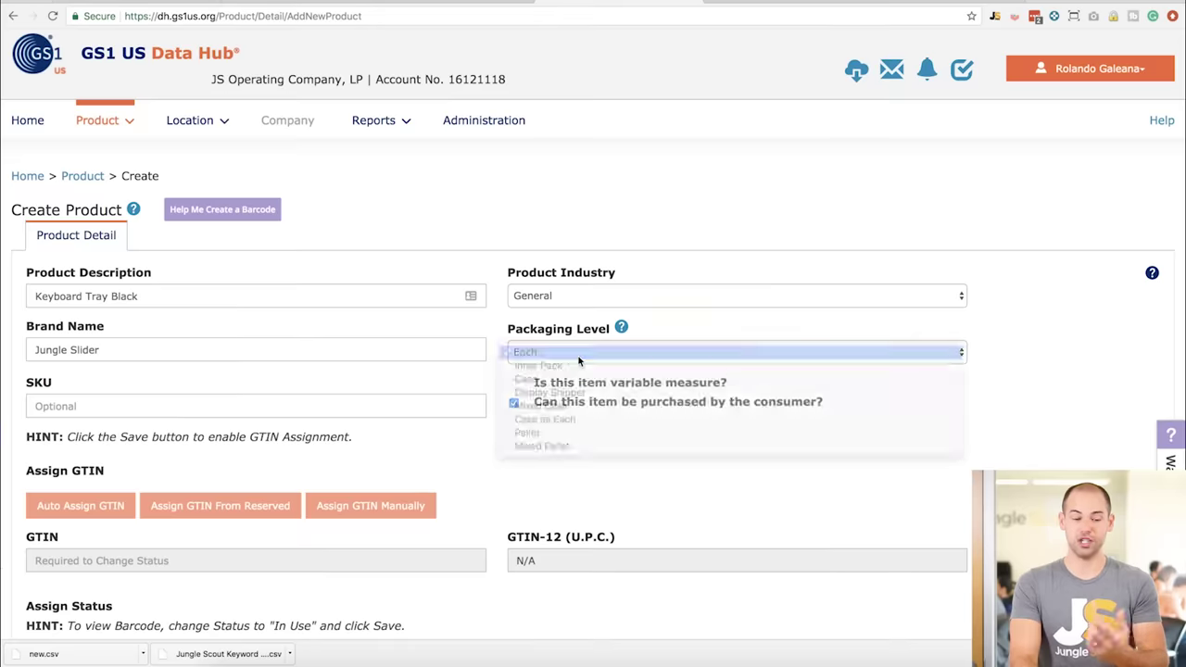
- Review the rest of the product details form and save the new product
scroll(500, 476, "down", 2)
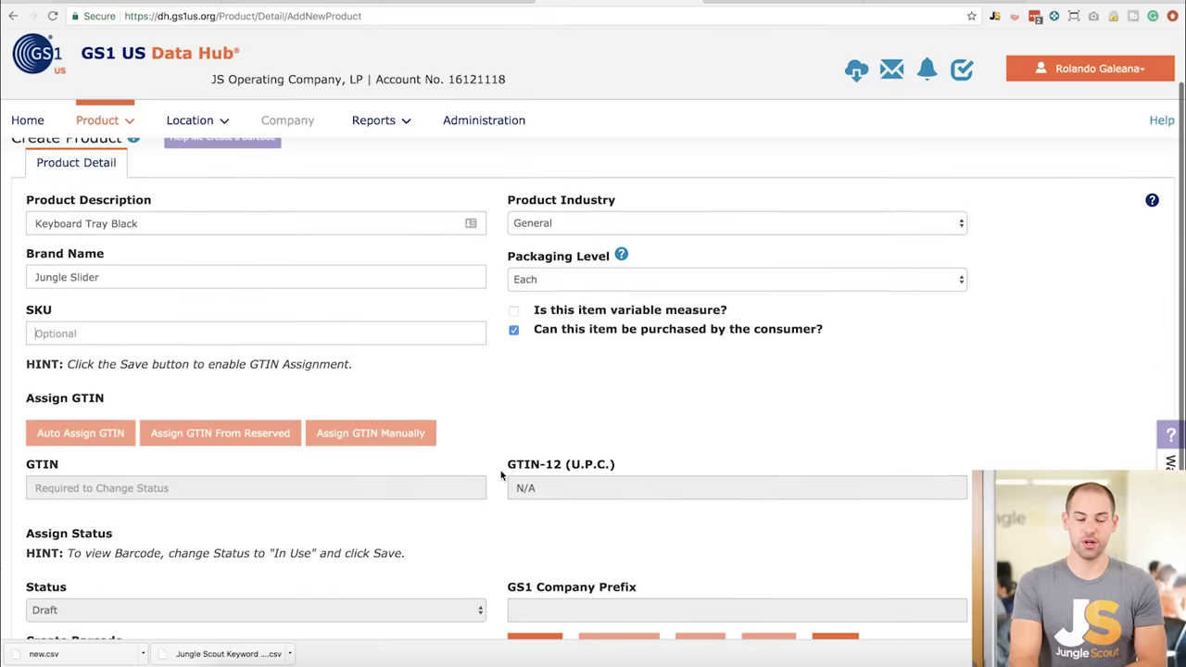
scroll(500, 475, "down", 2)
scroll(500, 475, "up", 3)
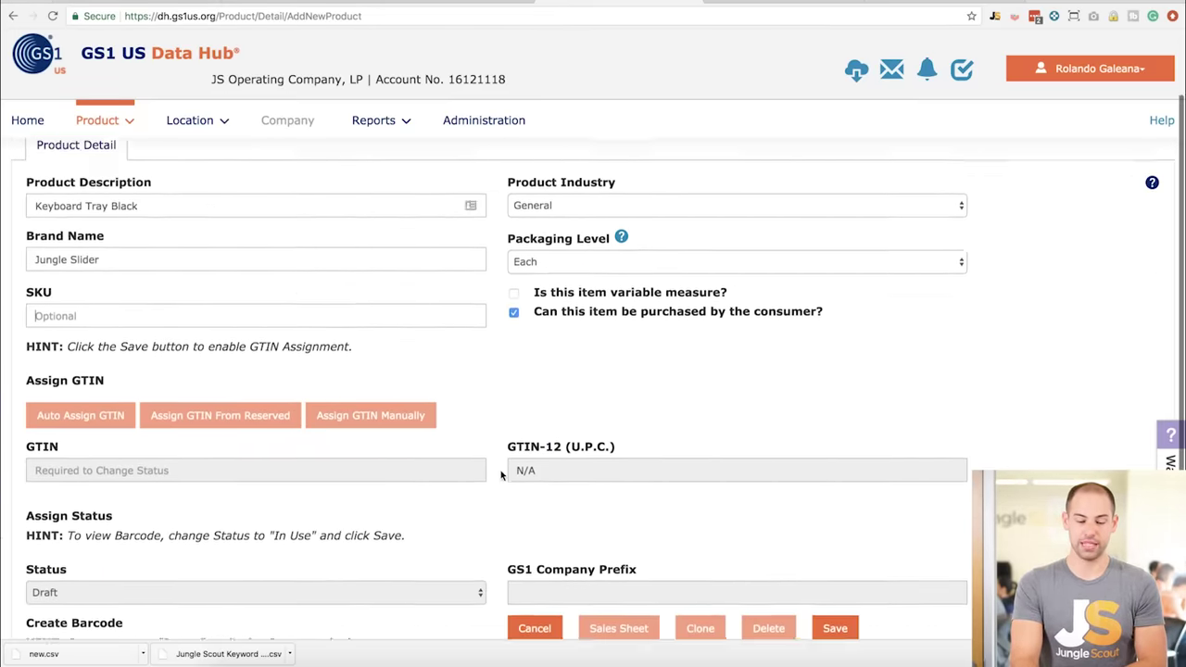
scroll(500, 475, "down", 1)
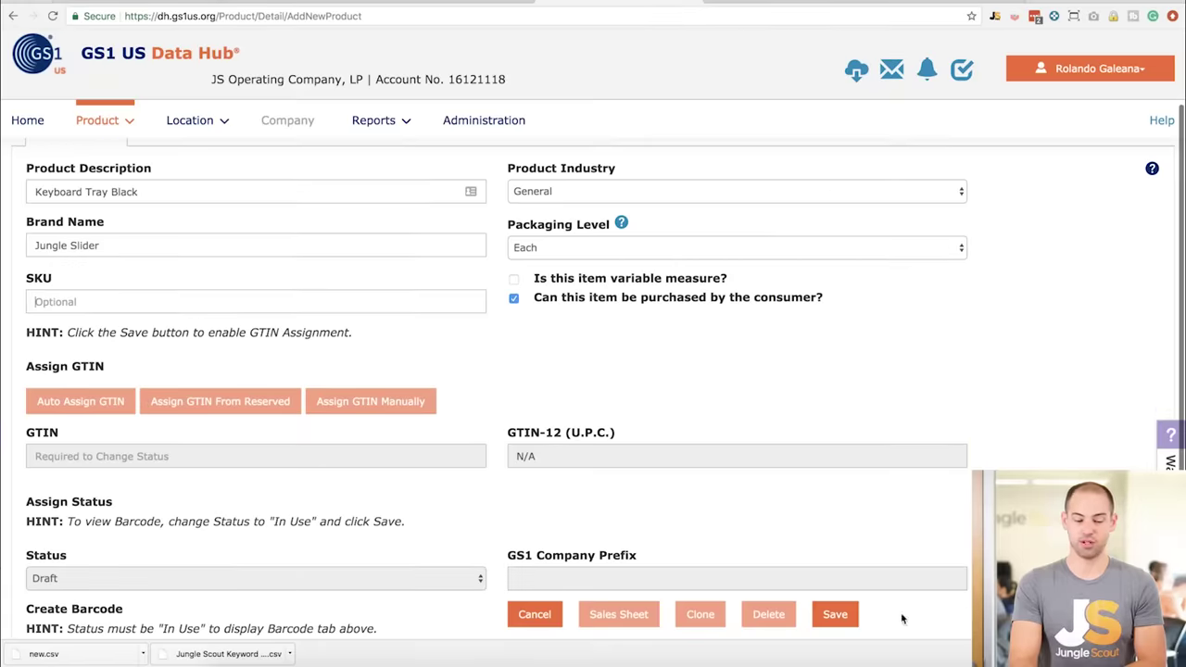
left_click(837, 616)
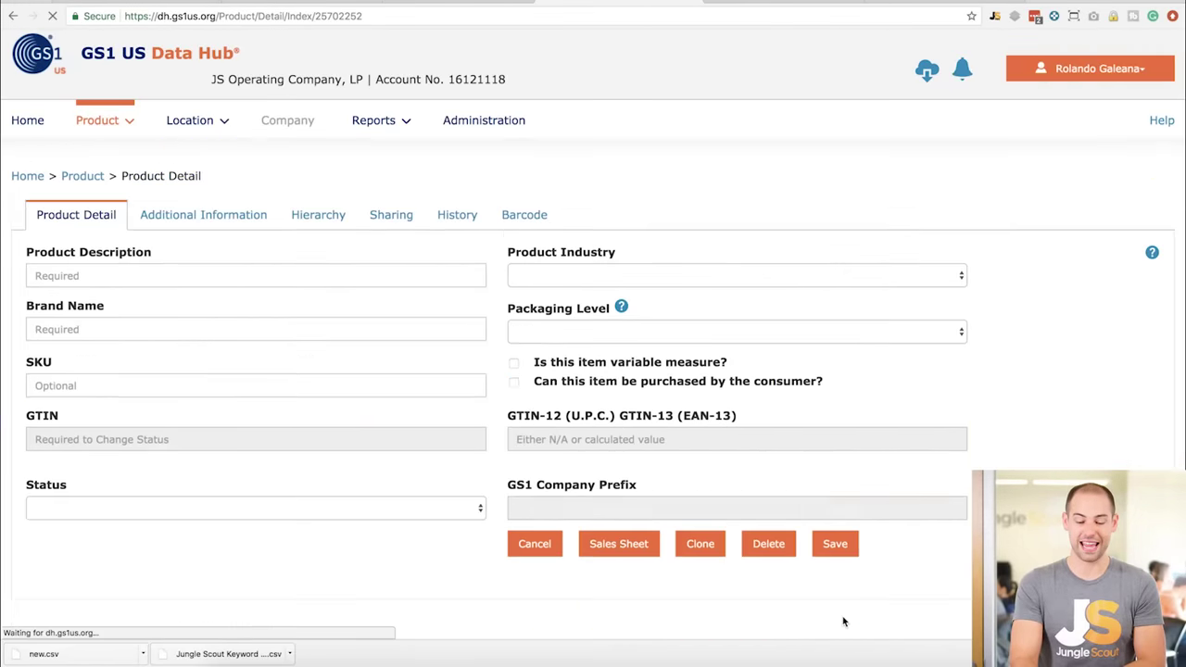
scroll(556, 528, "down", 3)
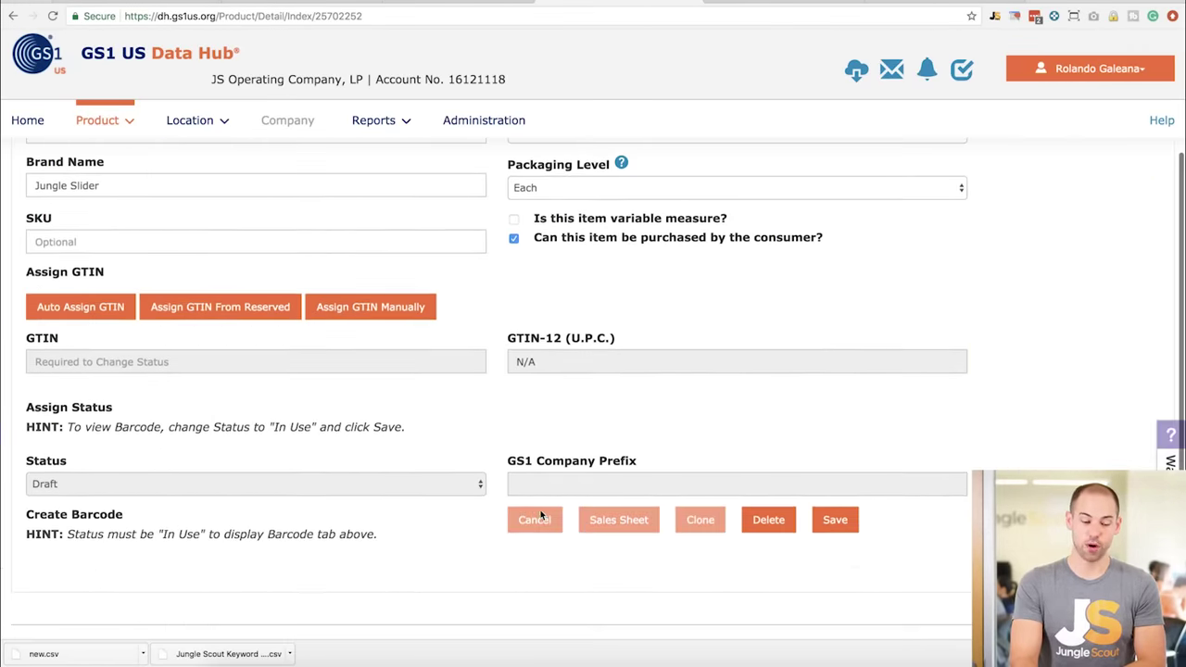
left_click(92, 312)
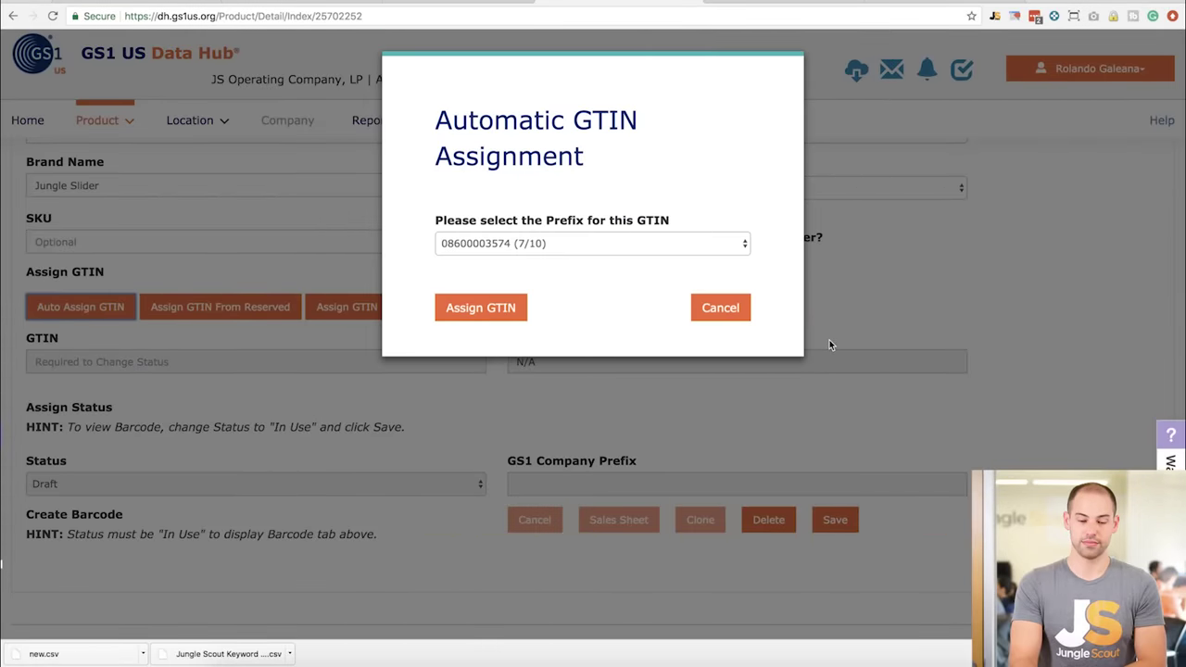
left_click(501, 310)
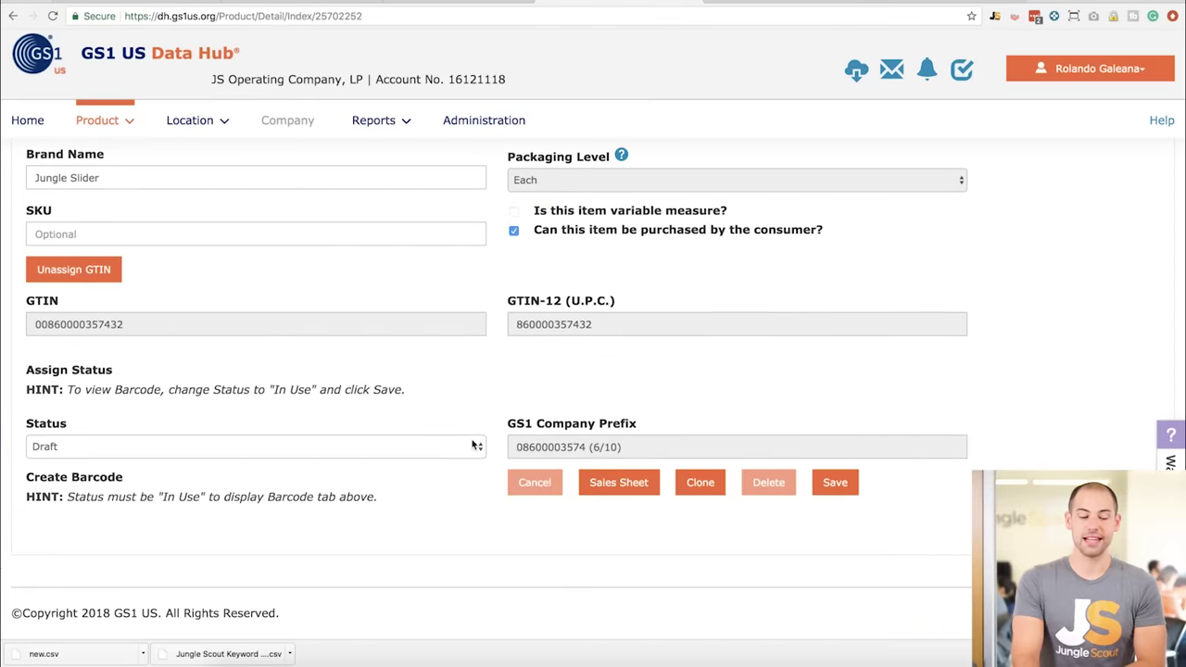
left_click(452, 453)
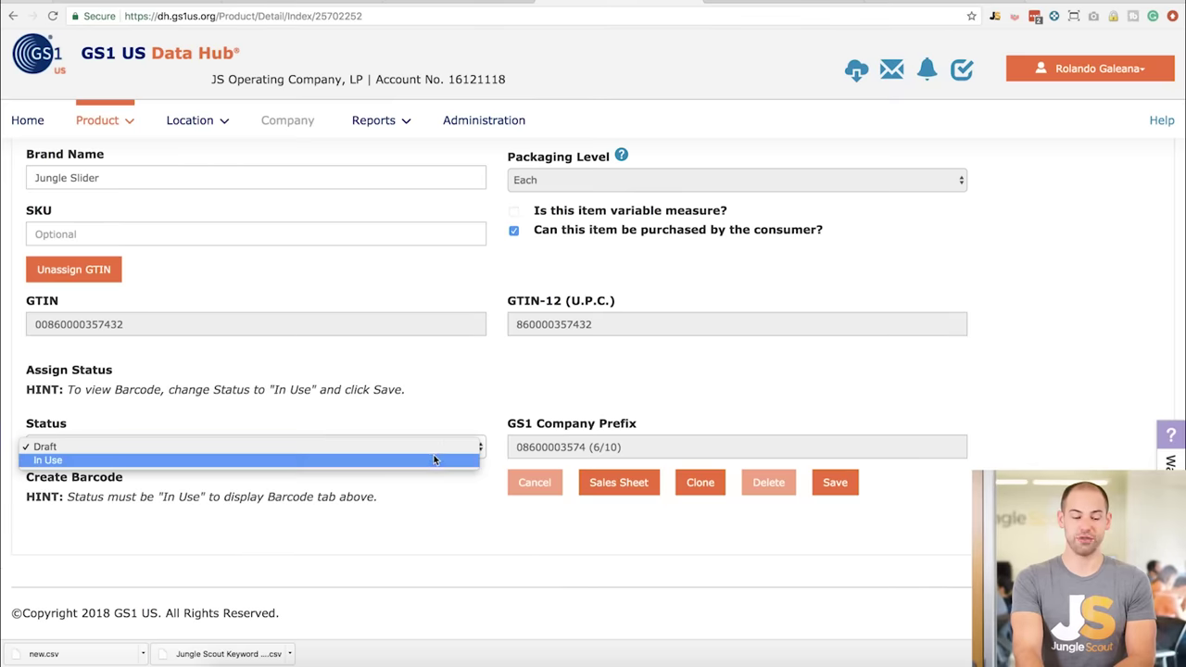
left_click(427, 460)
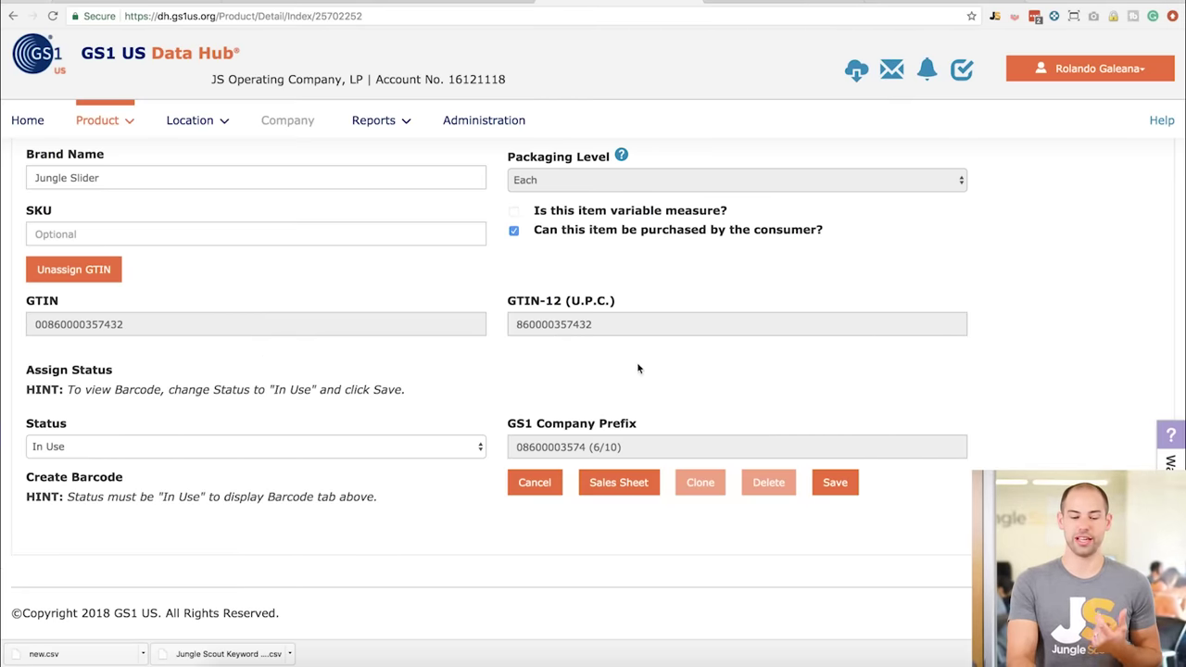
- Leave the product details and open the list for managing products
left_click(102, 125)
left_click(73, 186)
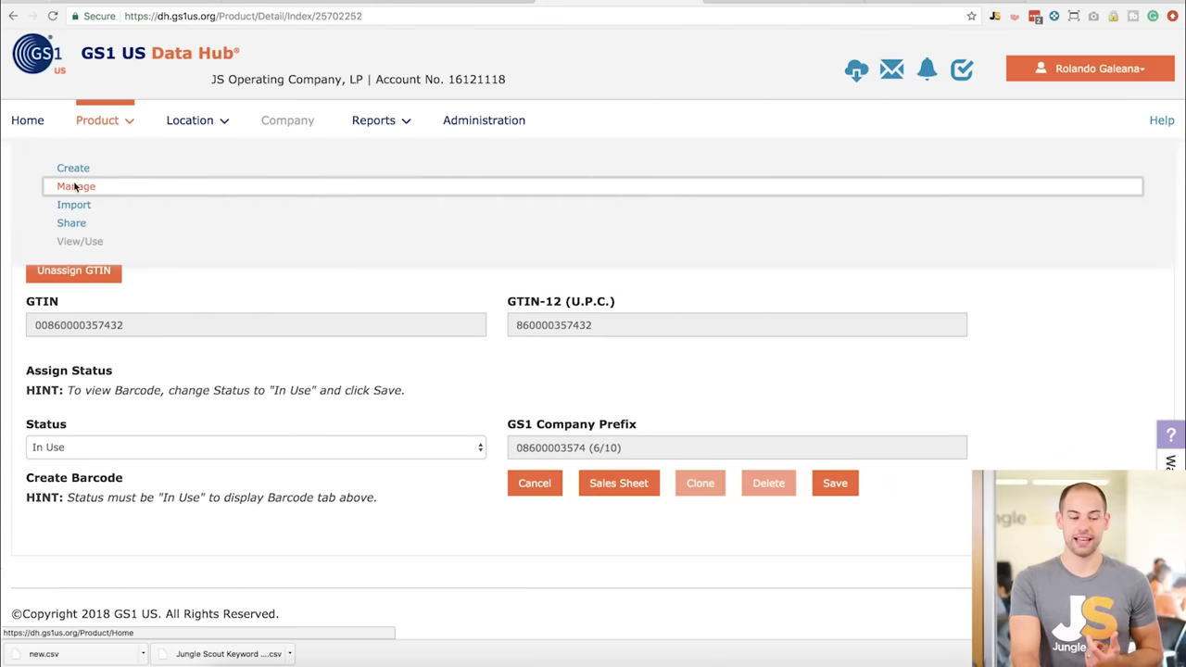
left_click(695, 211)
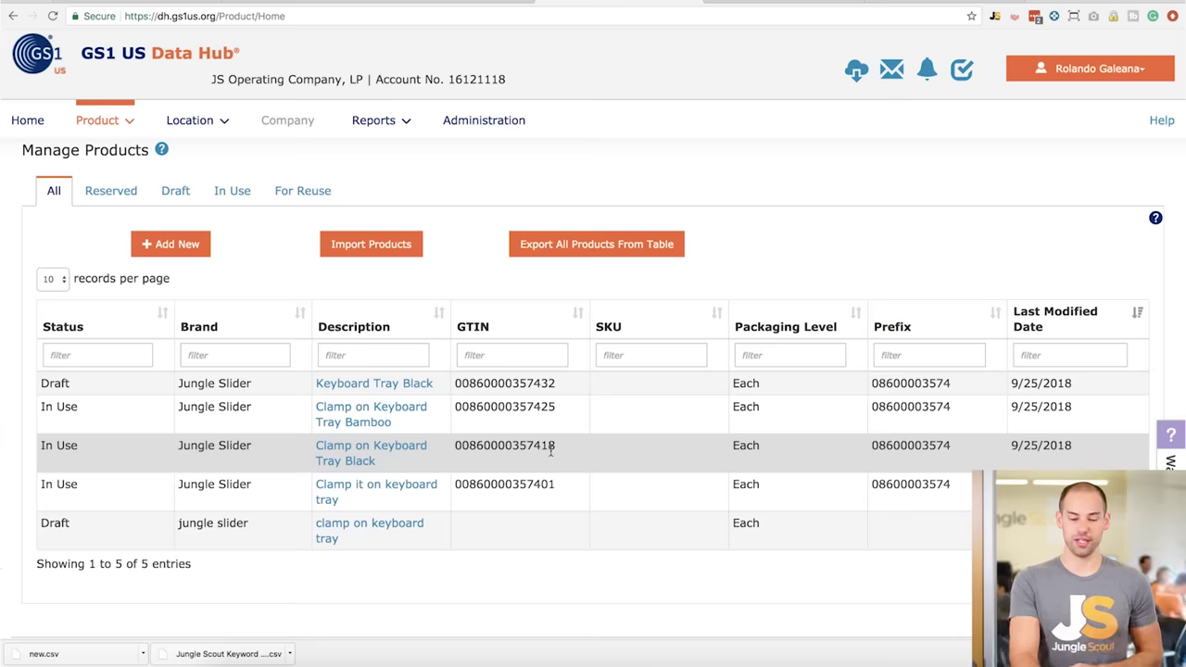
double_click(501, 408)
key("ctrl+c")
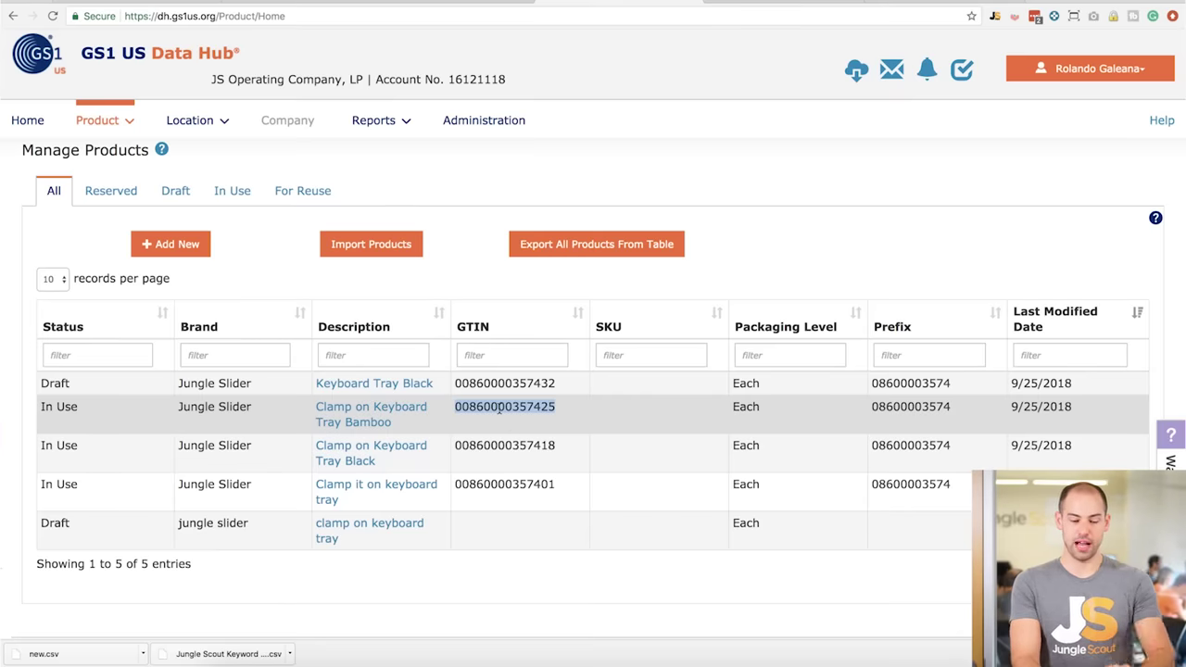
key("ctrl+Tab")
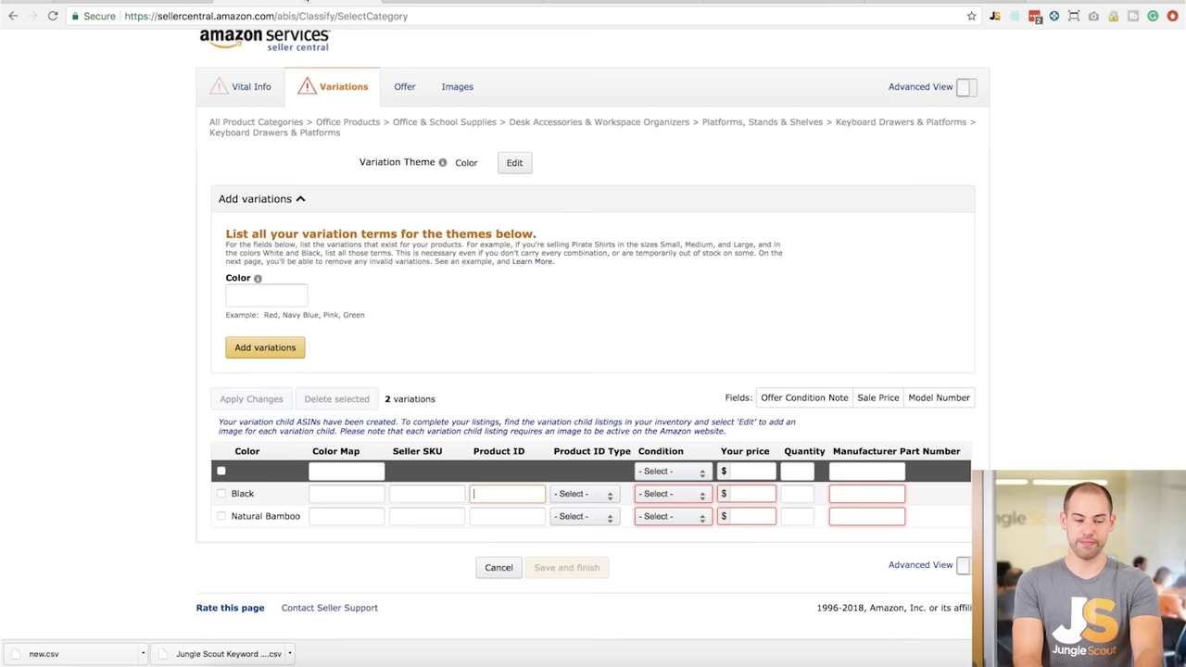
left_click(493, 514)
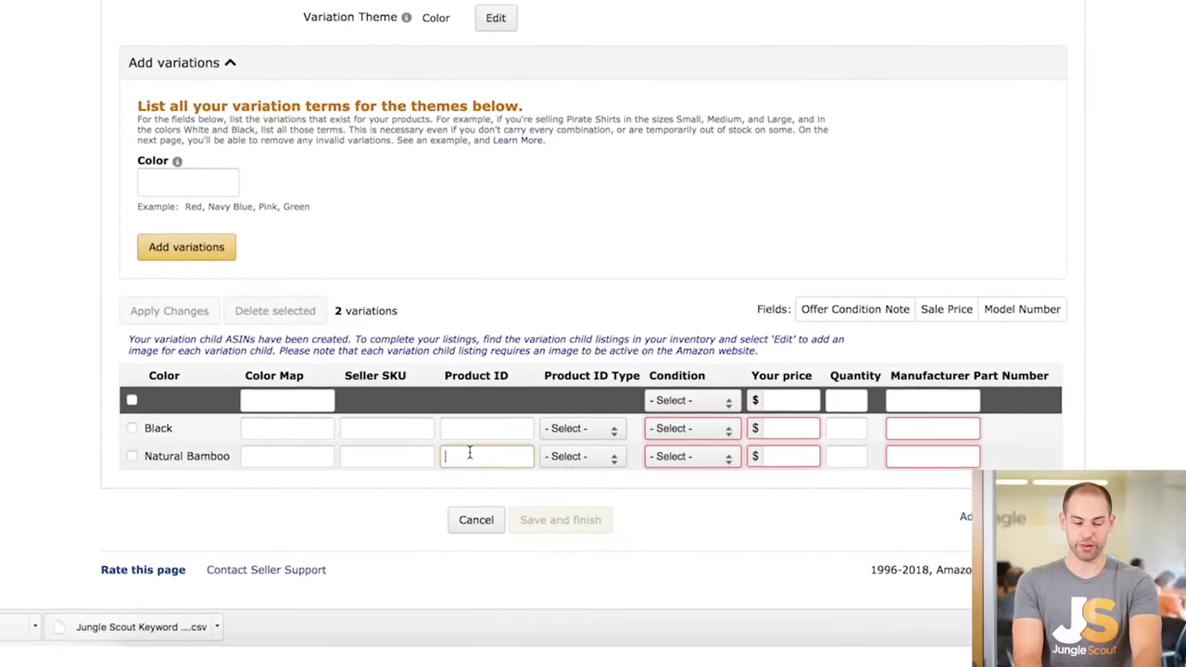
key("ctrl+v")
key("ctrl+shift+Tab")
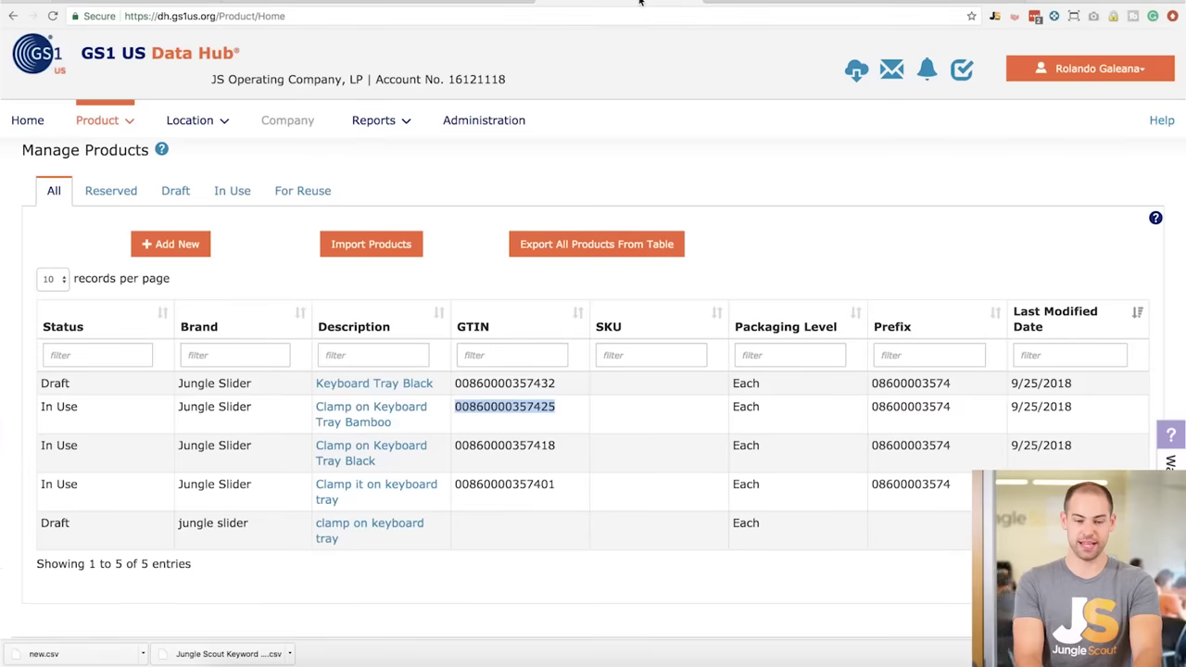
double_click(486, 447)
key("ctrl+c")
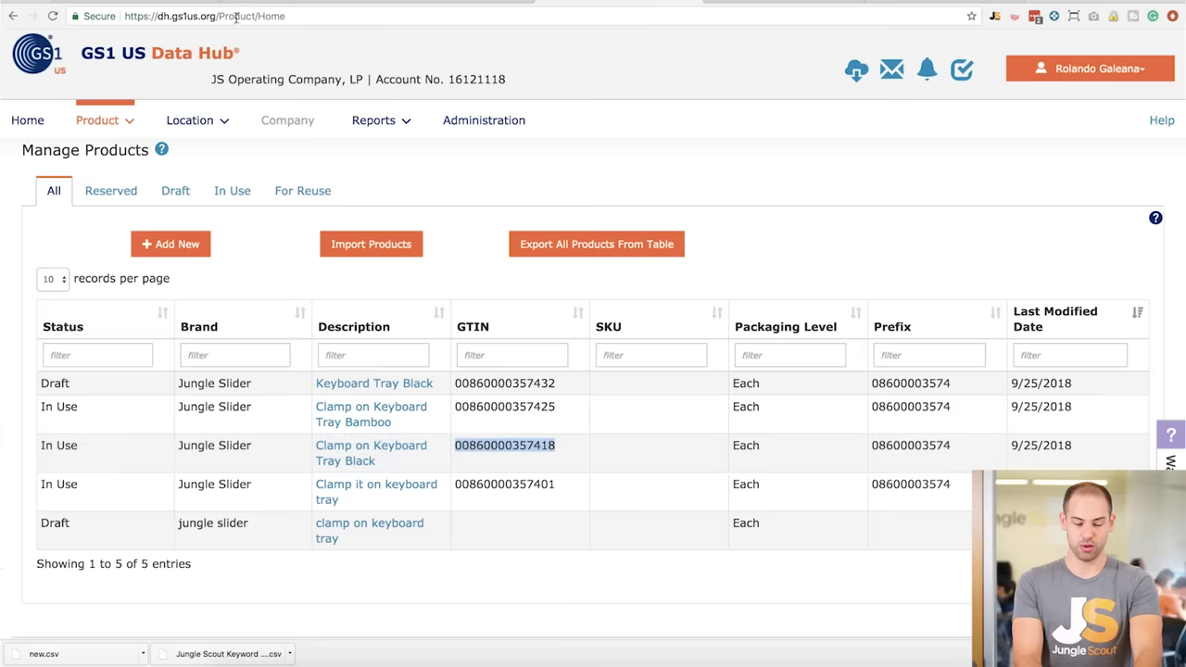
key("ctrl+Tab")
left_click(439, 357)
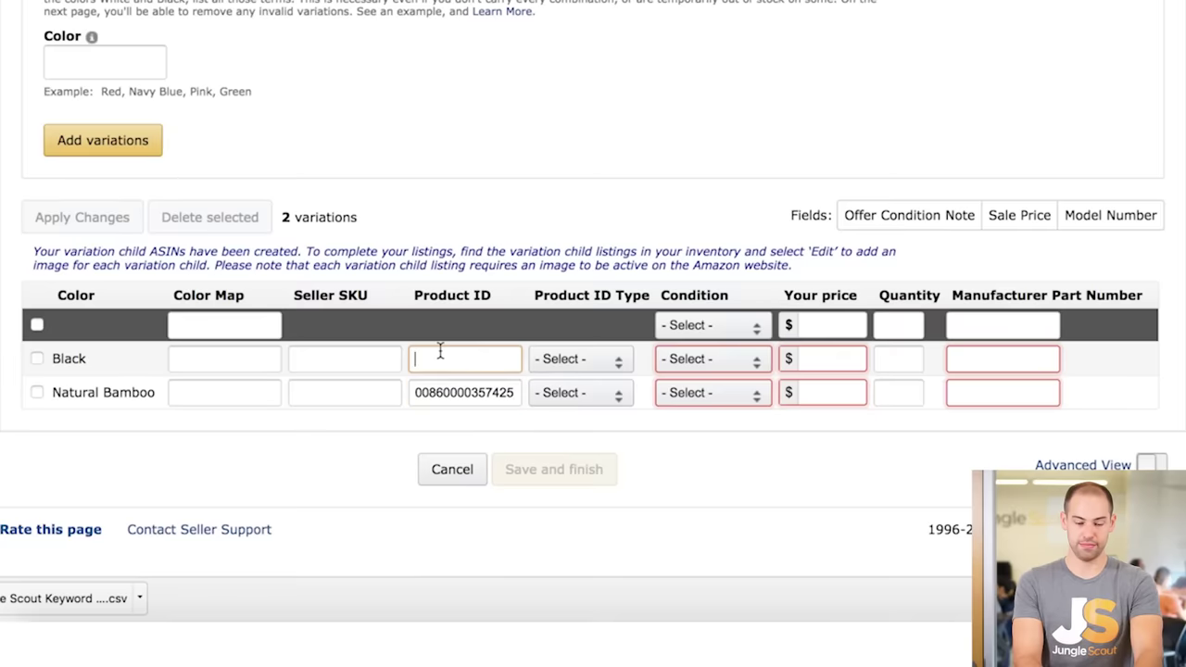
key("ctrl+v")
- Set the product ID type to GTIN for both the Black and Natural Bamboo variations
left_click(576, 360)
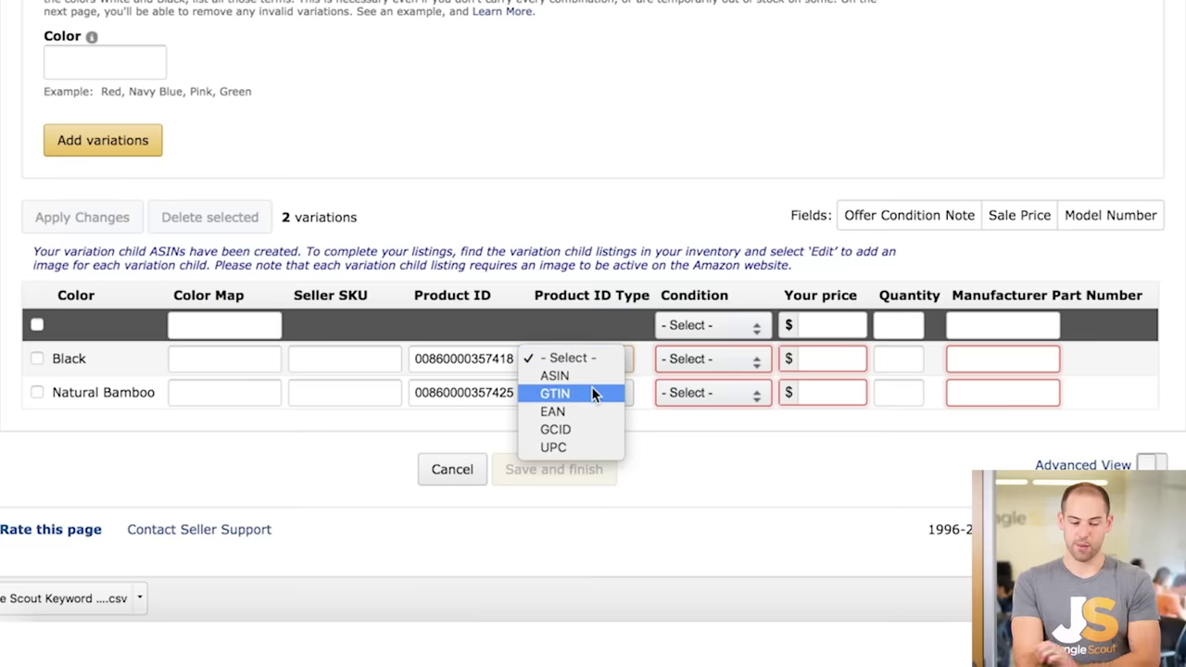
left_click(591, 393)
left_click(584, 393)
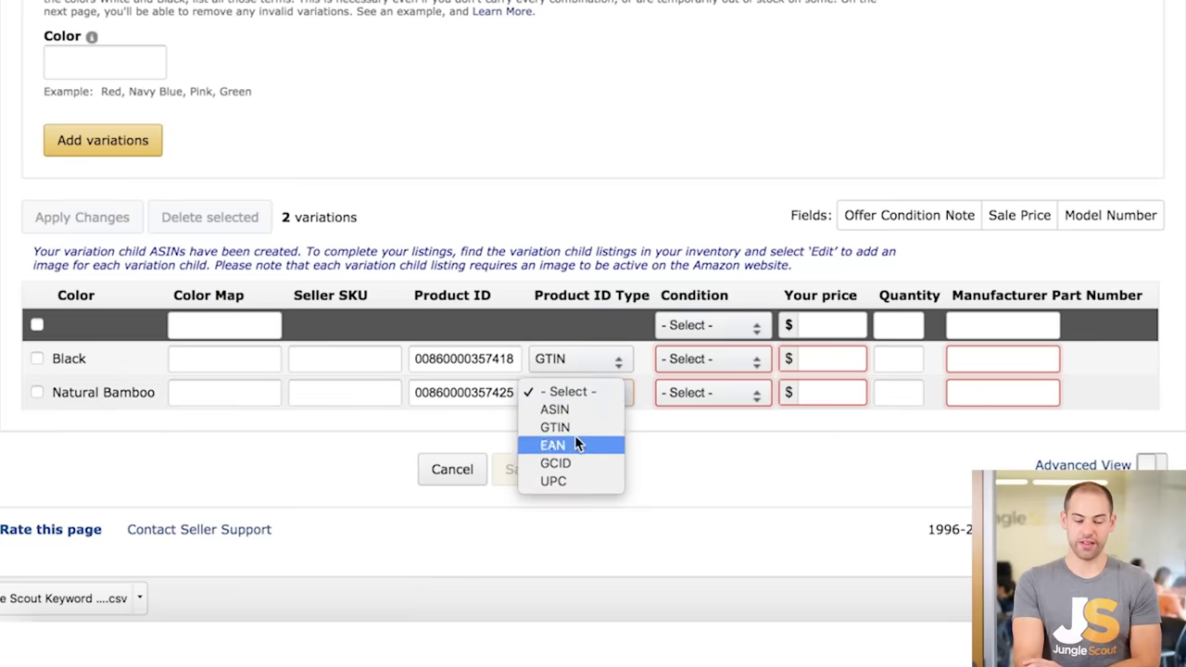
left_click(580, 427)
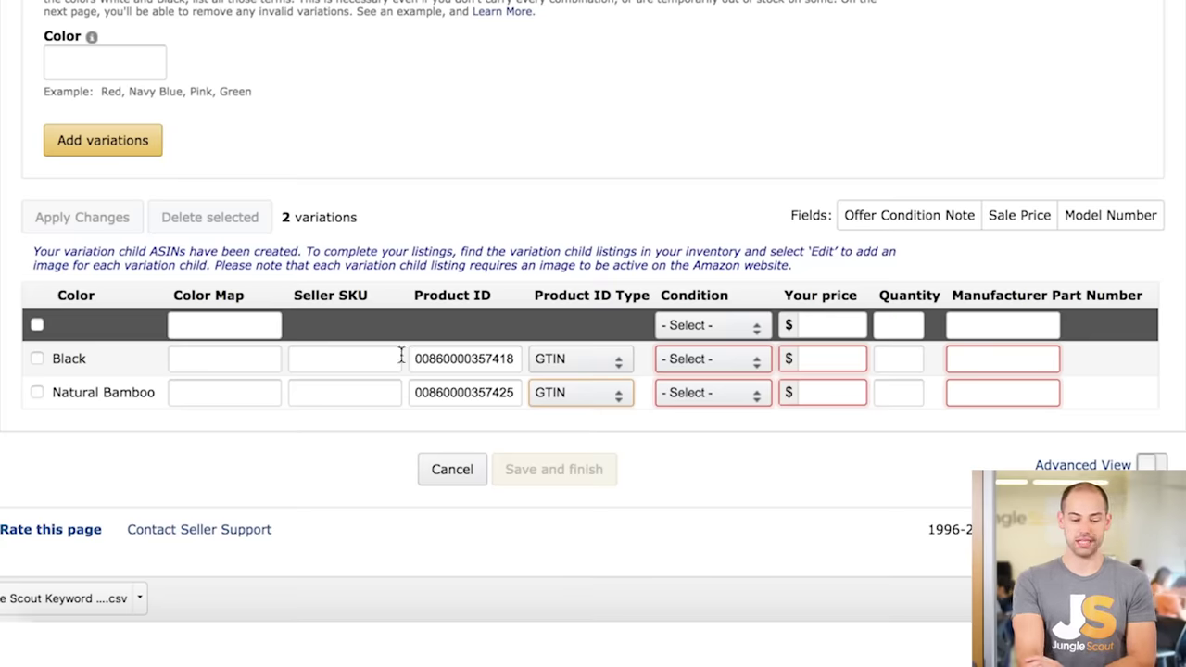
- Enter the seller SKU Keyboard-Tray-Black for the Black variation
left_click(382, 357)
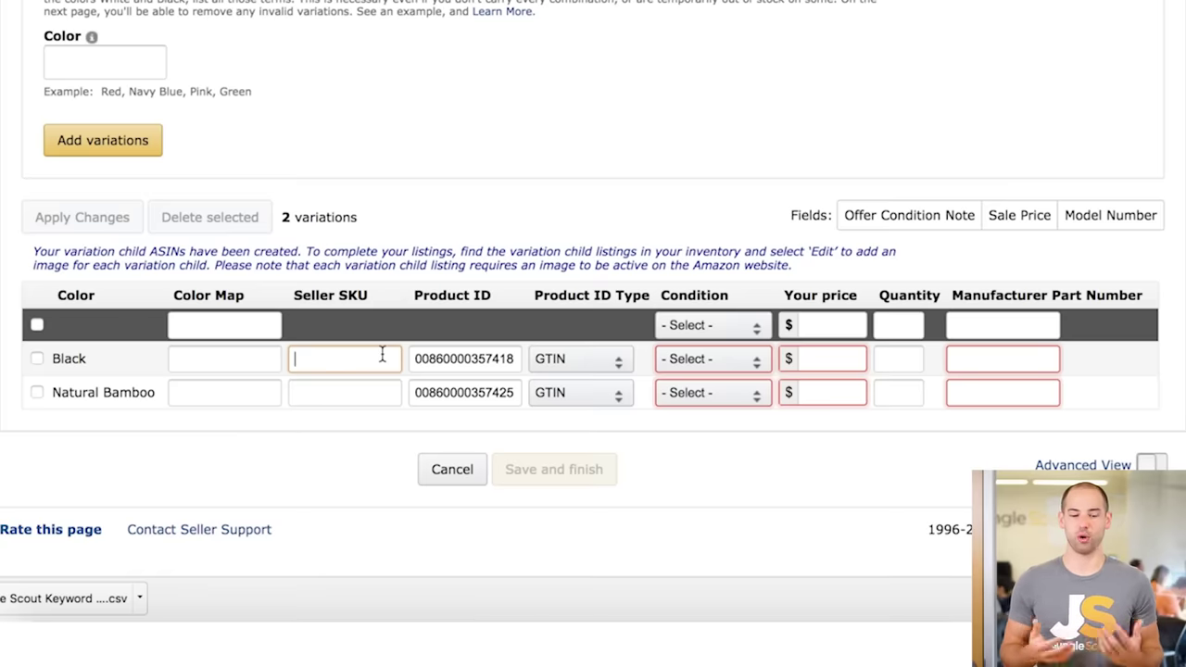
type("Jun")
key("BackSpace")
key("BackSpace")
key("BackSpace")
type("KeyboardBT")
key("BackSpace")
key("BackSpace")
type("-Tray-Black")
key("Tab")
key("Tab")
- Enter the seller SKU Keyboard-Tray-Bamboo for the Natural Bamboo variation
left_click(371, 394)
type("K")
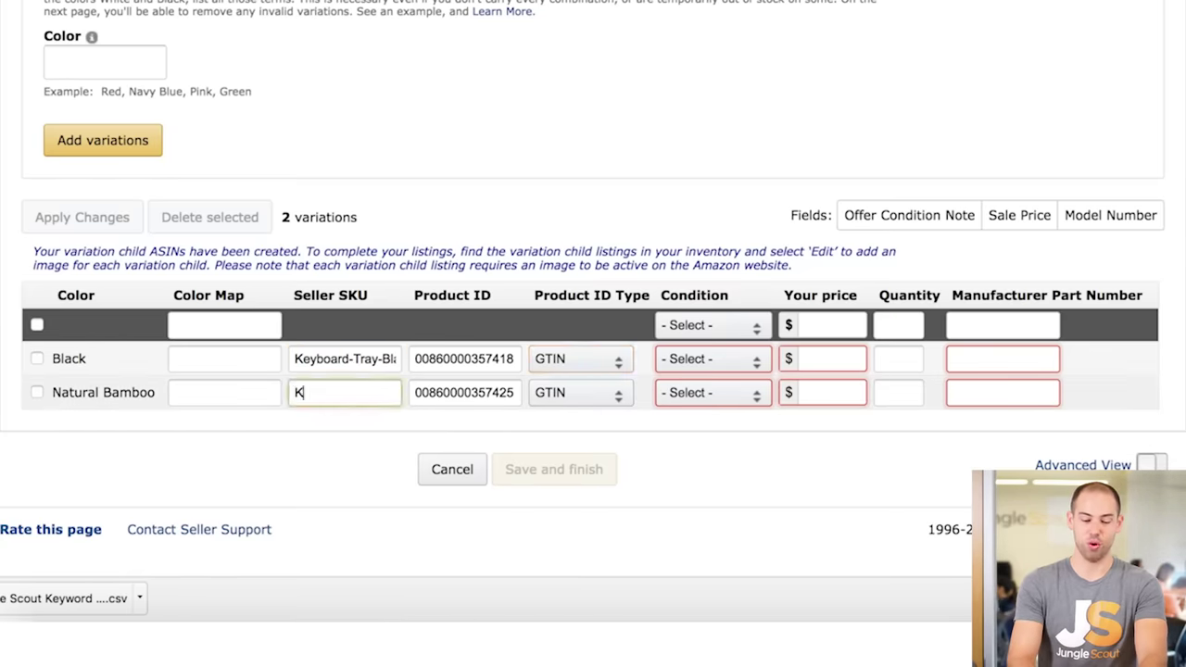
type("eyboard-Tray")
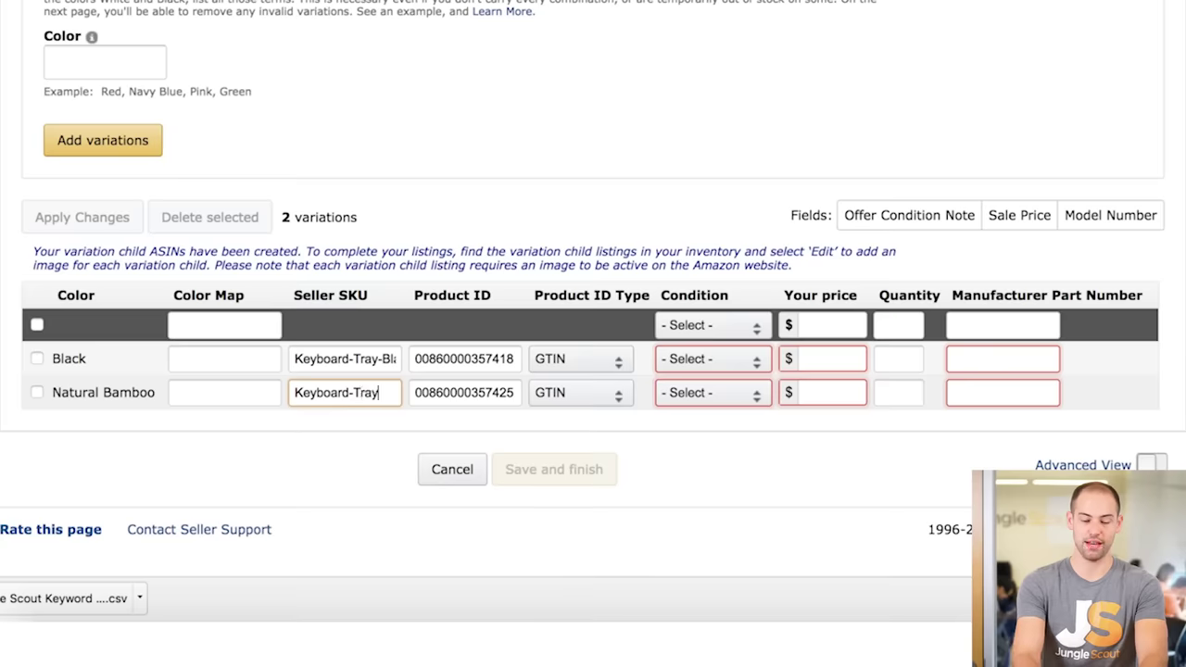
type("-Bamboo")
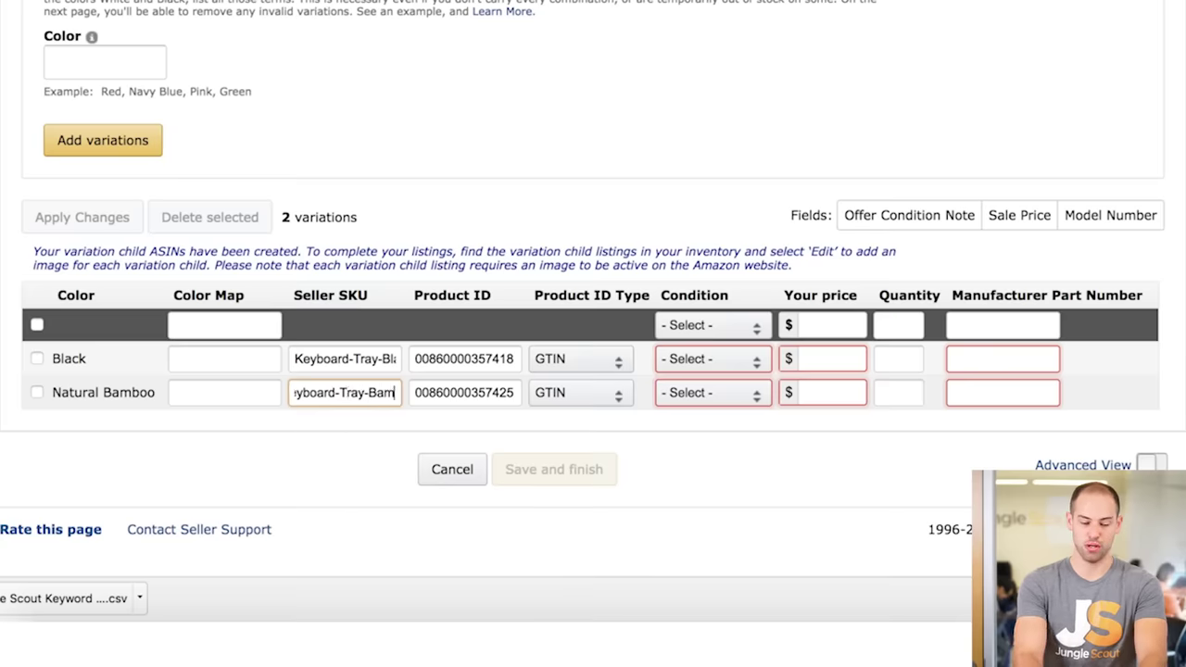
- Set the color map to black for the Black variation and brown for Natural Bamboo
left_click(178, 360)
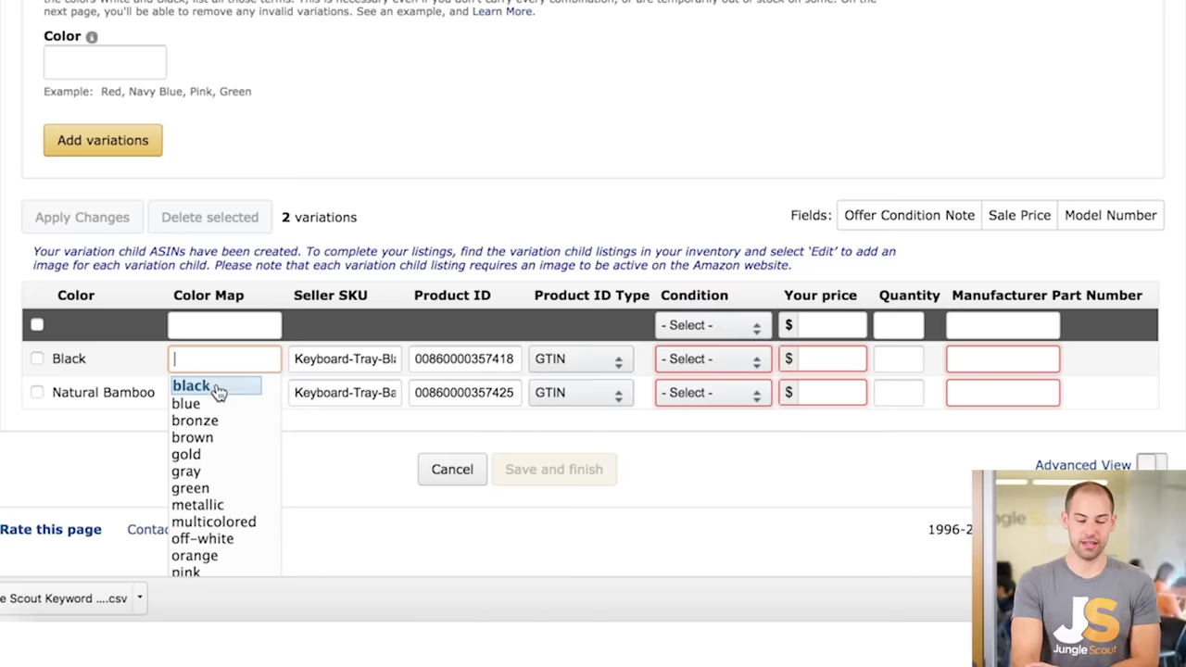
left_click(215, 387)
left_click(207, 392)
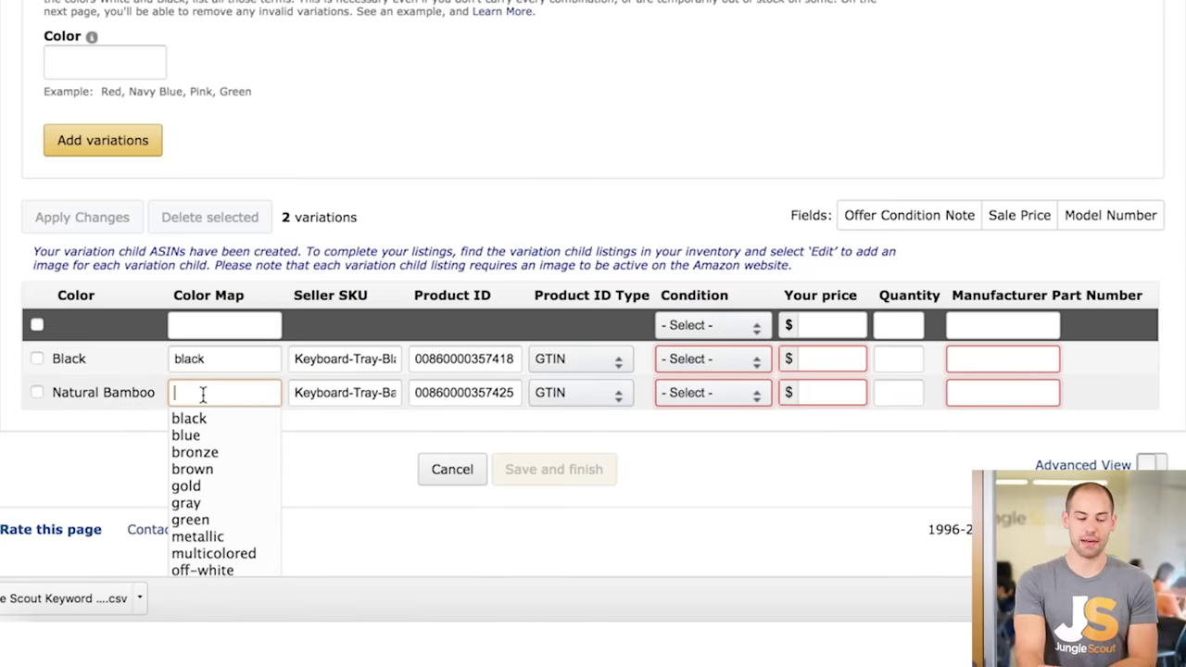
left_click(212, 470)
- Set the condition of both variations to New
left_click(749, 362)
left_click(725, 425)
left_click(711, 396)
left_click(687, 463)
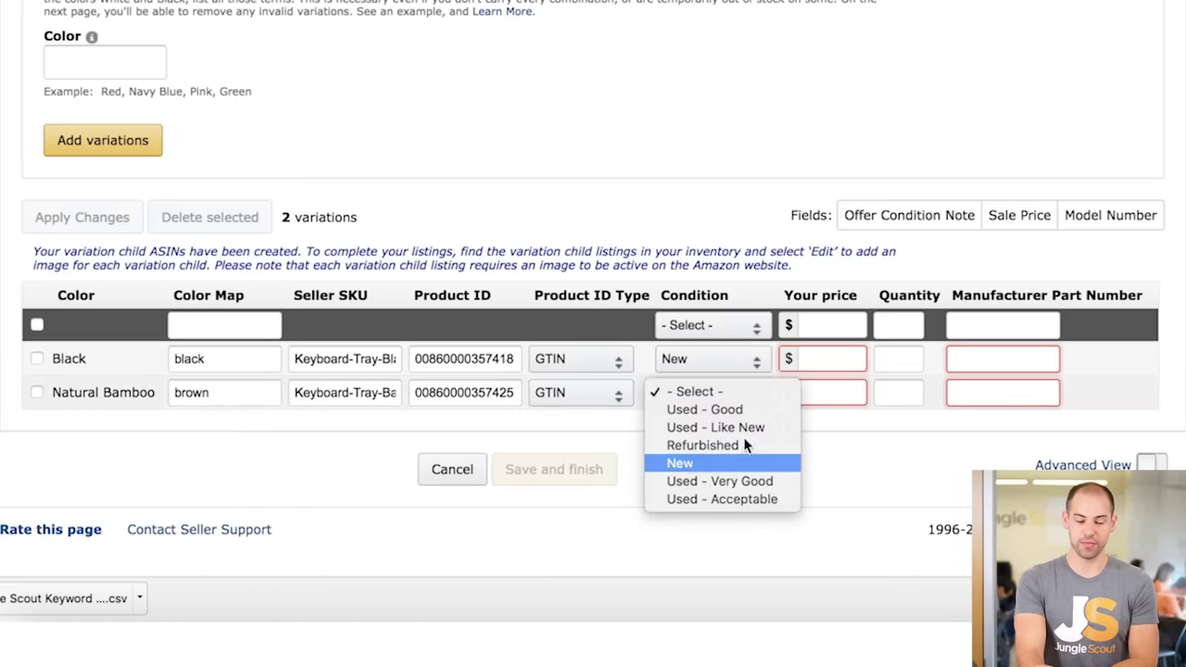
- Set the price of both the Black and Natural Bamboo variations to $100
left_click(830, 362)
type("790")
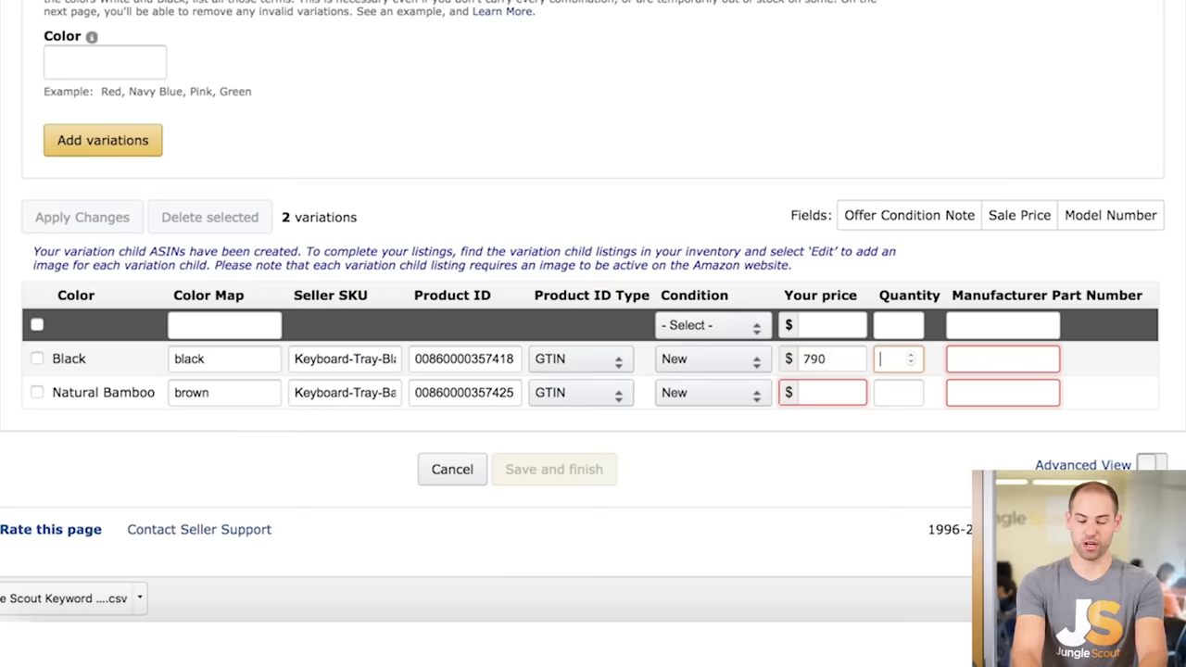
double_click(850, 350)
type("100")
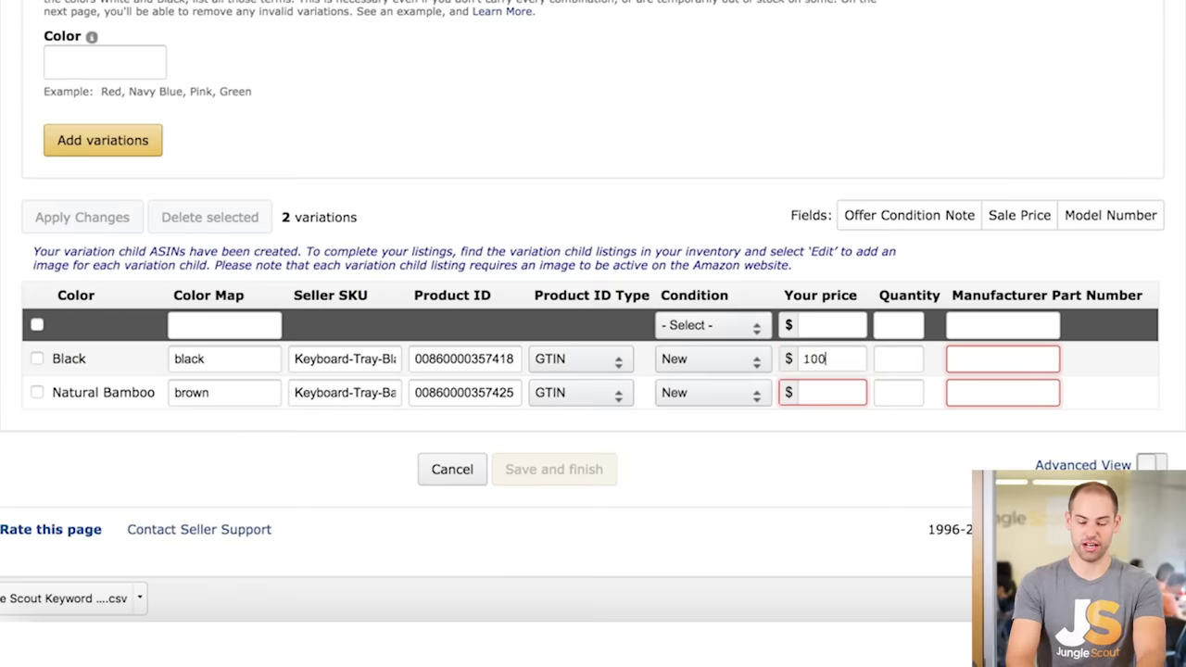
left_click(820, 394)
type("100")
key("Tab")
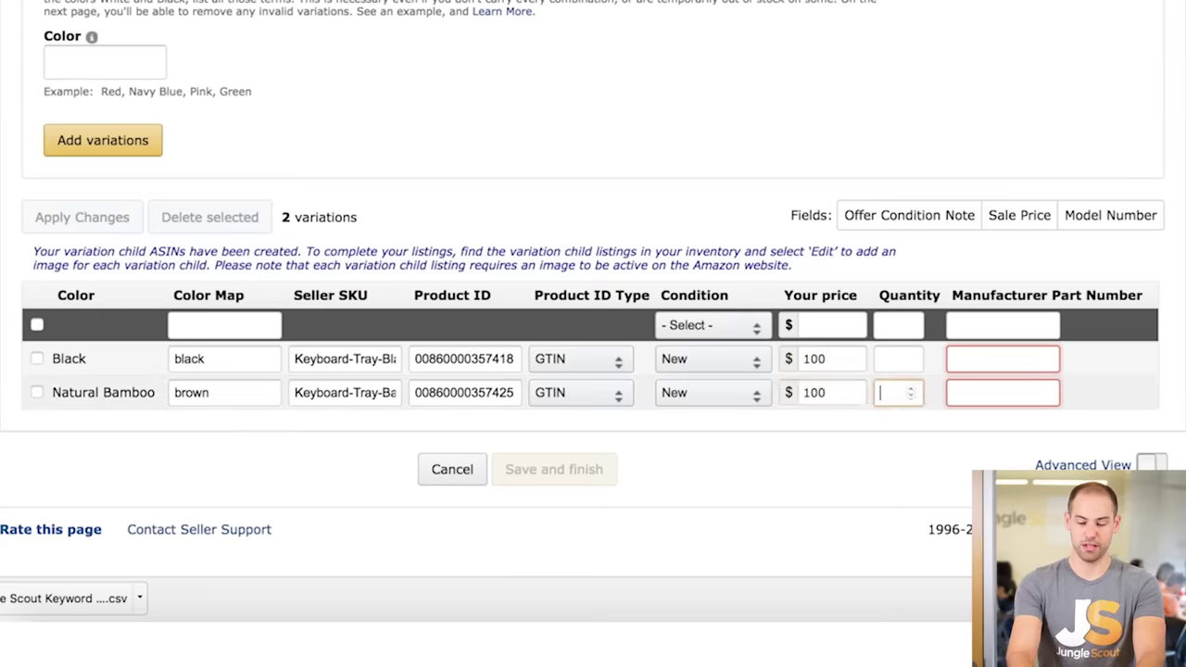
- Enter manufacturer part number 1002 for the Black variation and 1003 for Natural Bamboo
key("Tab")
left_click(975, 358)
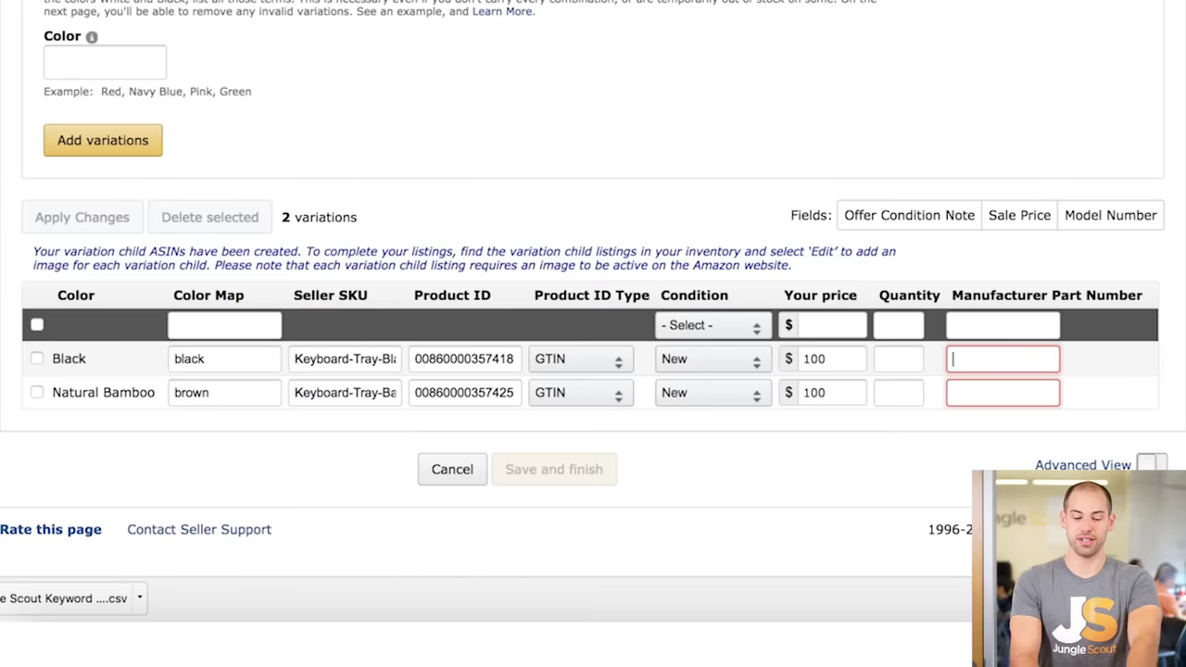
type("1002")
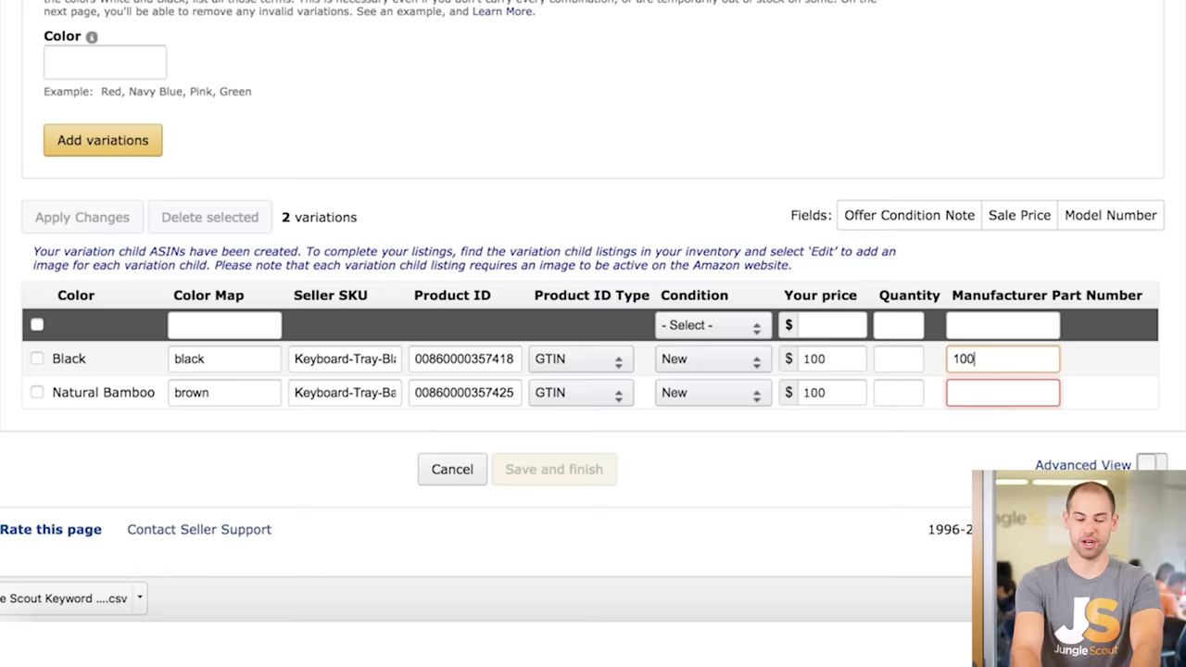
key("Tab")
key("Tab")
key("Tab")
key("Tab")
key("Tab")
key("Tab")
key("Tab")
key("Tab")
key("Tab")
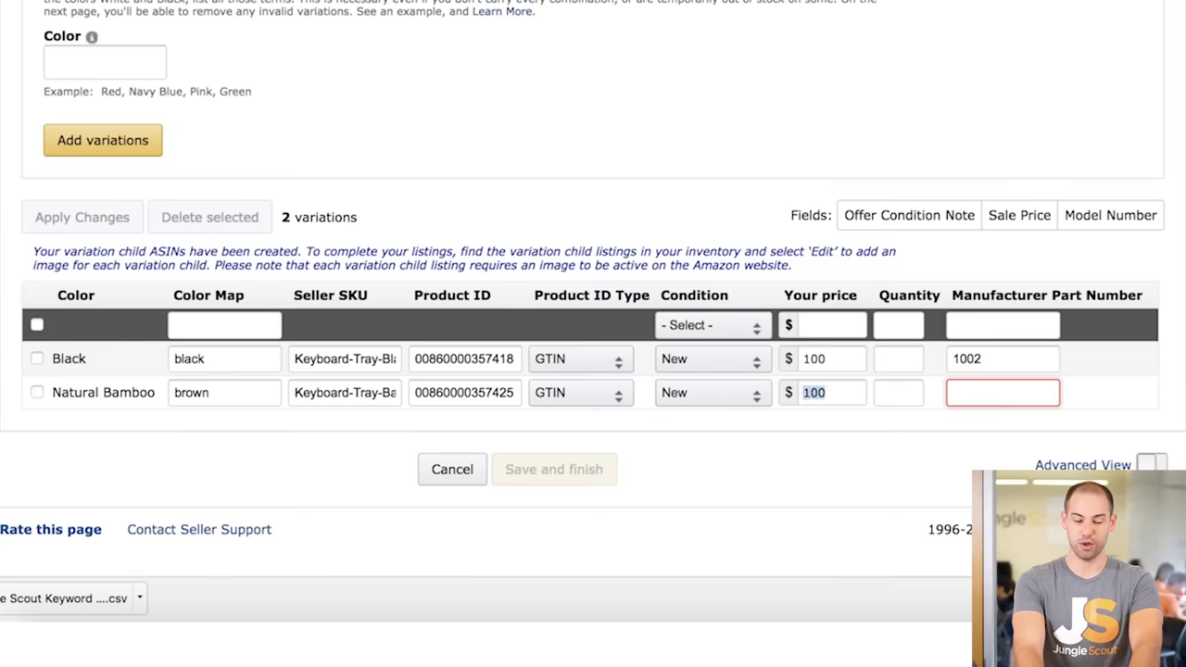
type("1003")
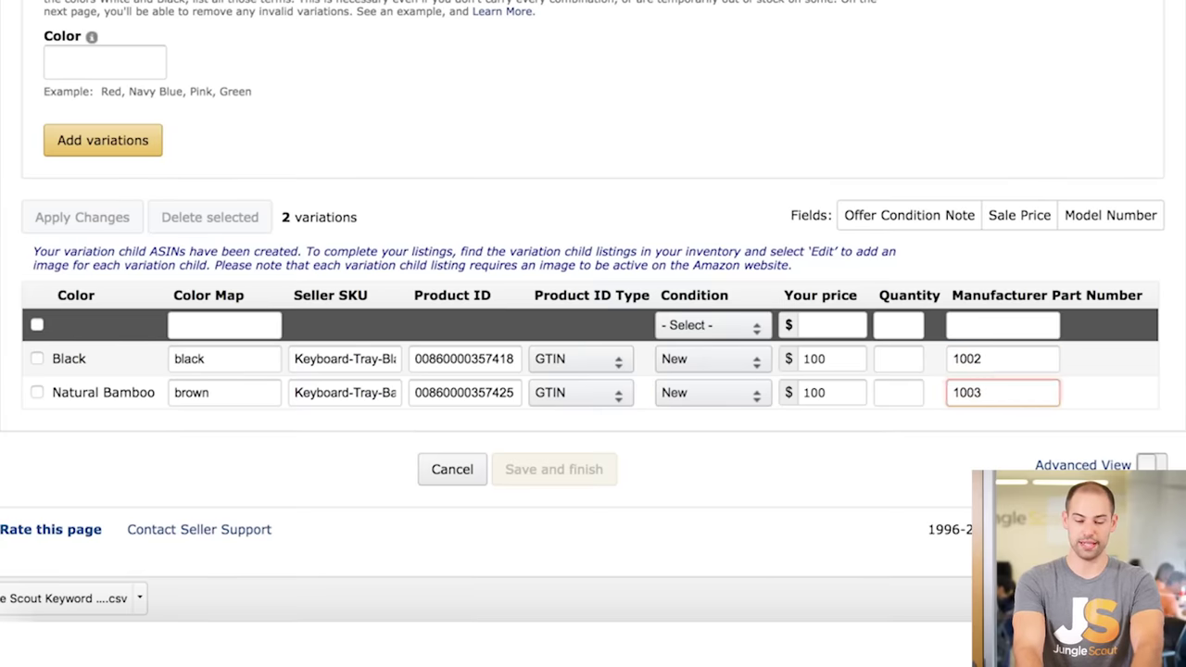
- Set the quantity to 1 for both the Black and Natural Bamboo variations
left_click(906, 361)
type("1")
left_click(890, 395)
type("1")
left_click(403, 180)
- Switch to the Keywords spreadsheet in Google Sheets and read through the keyboard tray product text in row 7
scroll(402, 179, "up", 1)
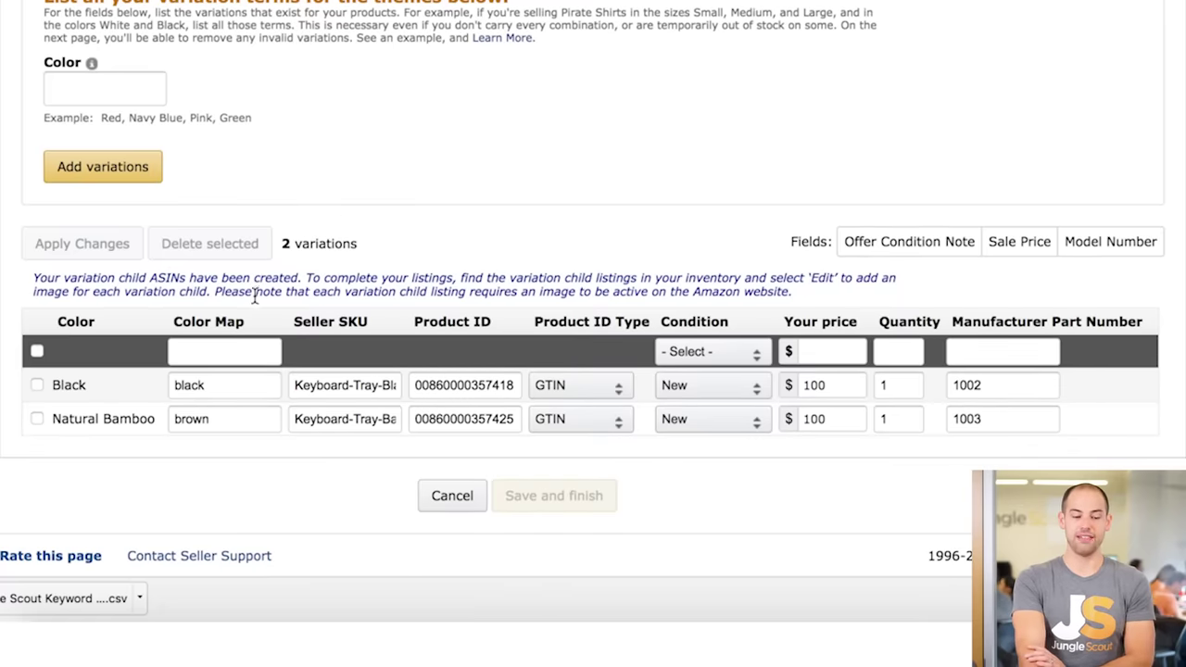
left_click(146, 102)
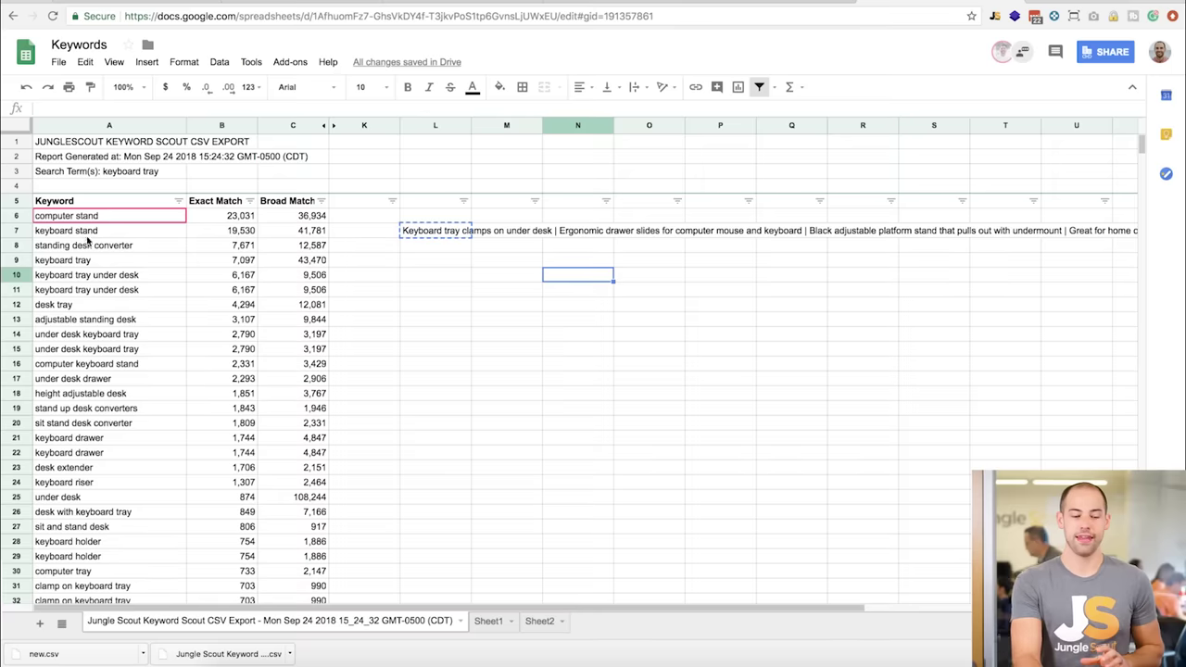
left_click(488, 247)
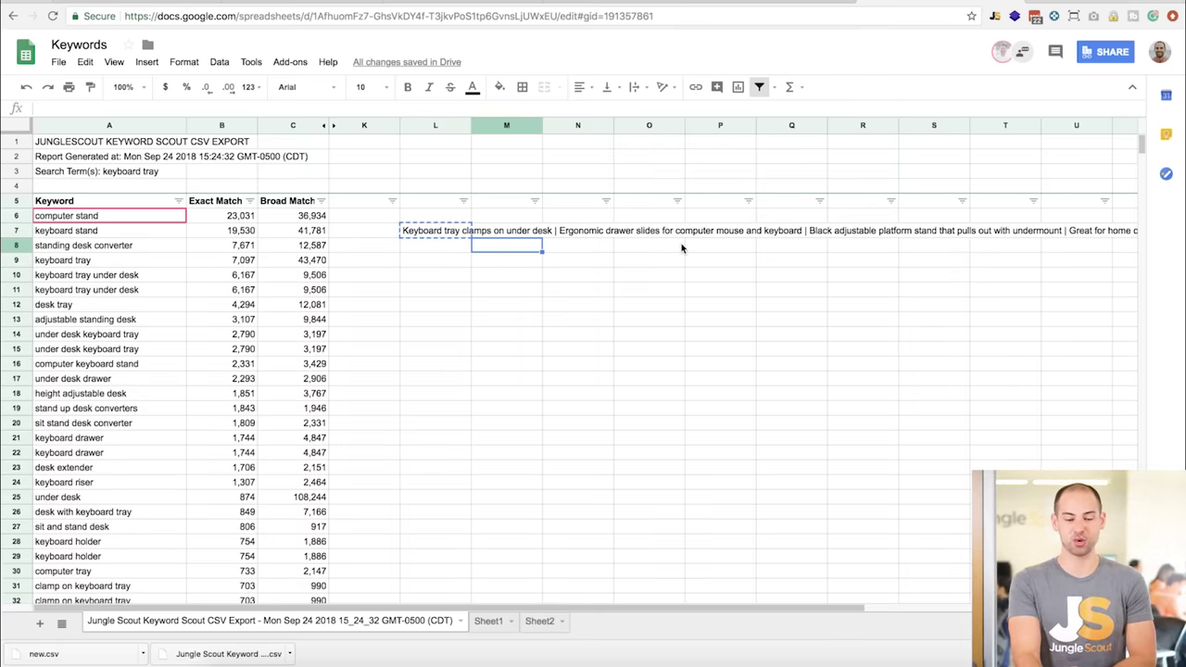
scroll(682, 247, "right", 3)
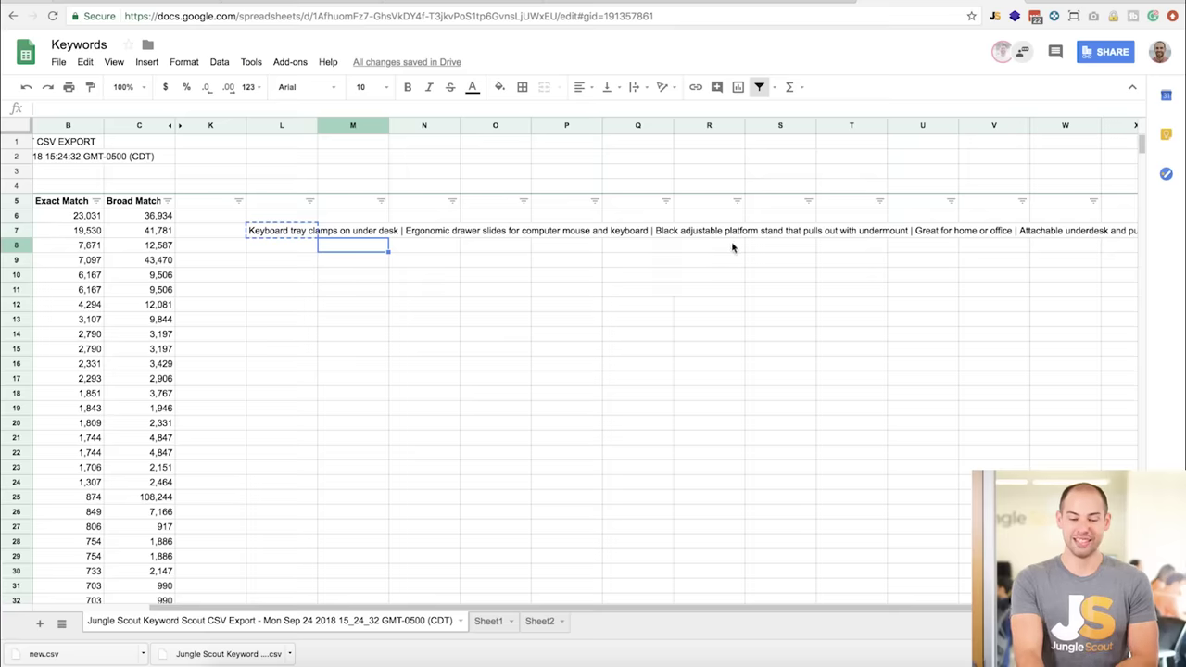
scroll(795, 266, "right", 1)
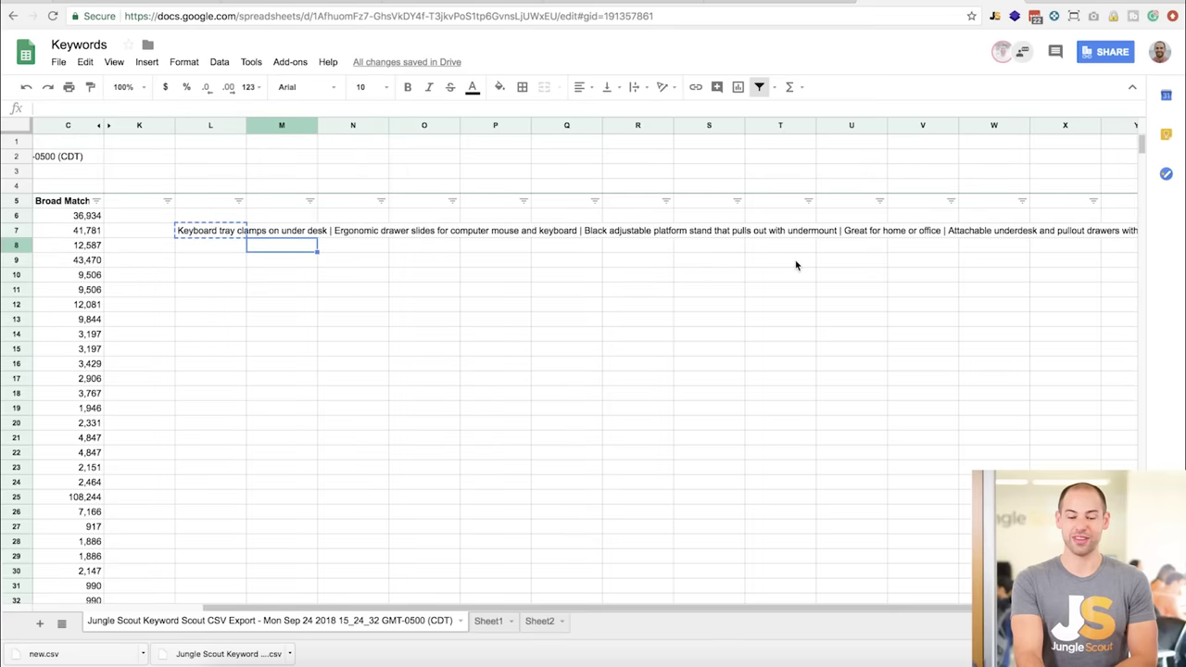
- Copy the keyboard tray title from cell L7 of the Keywords sheet into the listing's Product Name in Seller Central
scroll(795, 266, "right", 1)
scroll(795, 266, "right", 1)
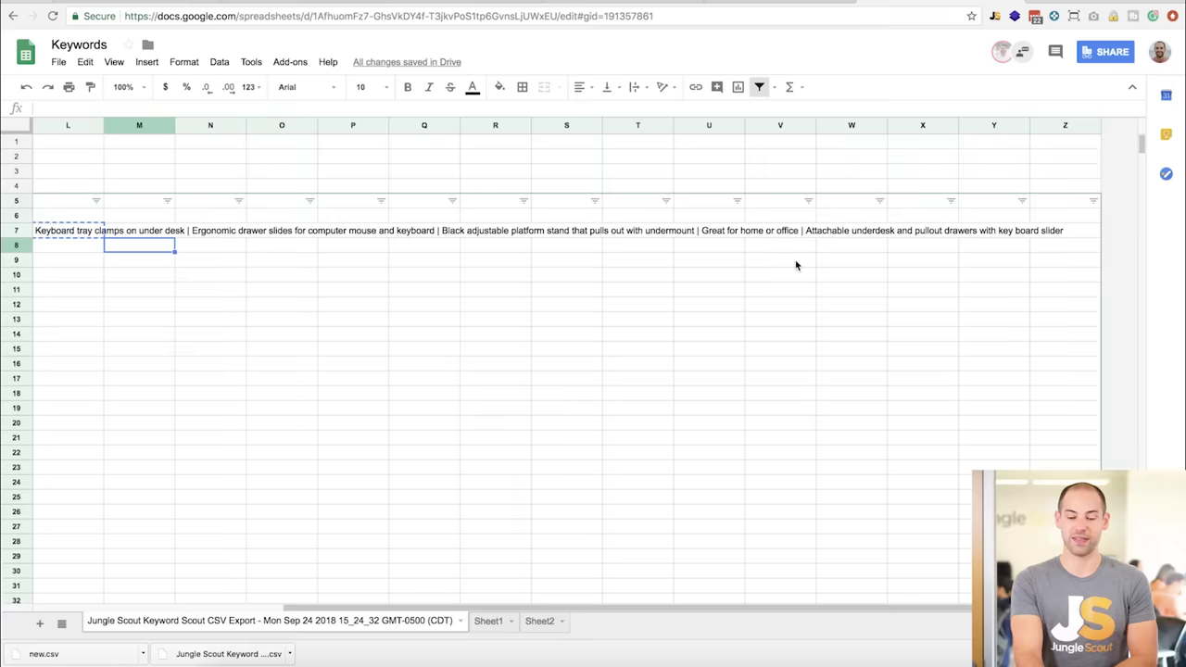
scroll(795, 266, "left", 2)
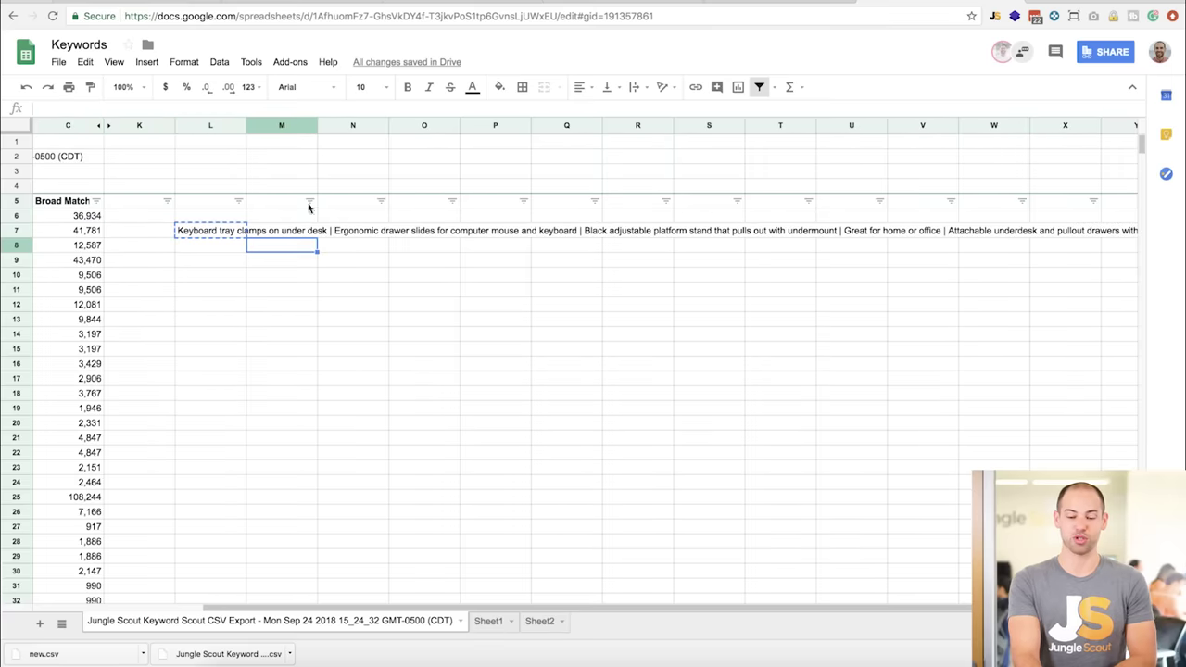
left_click(206, 234)
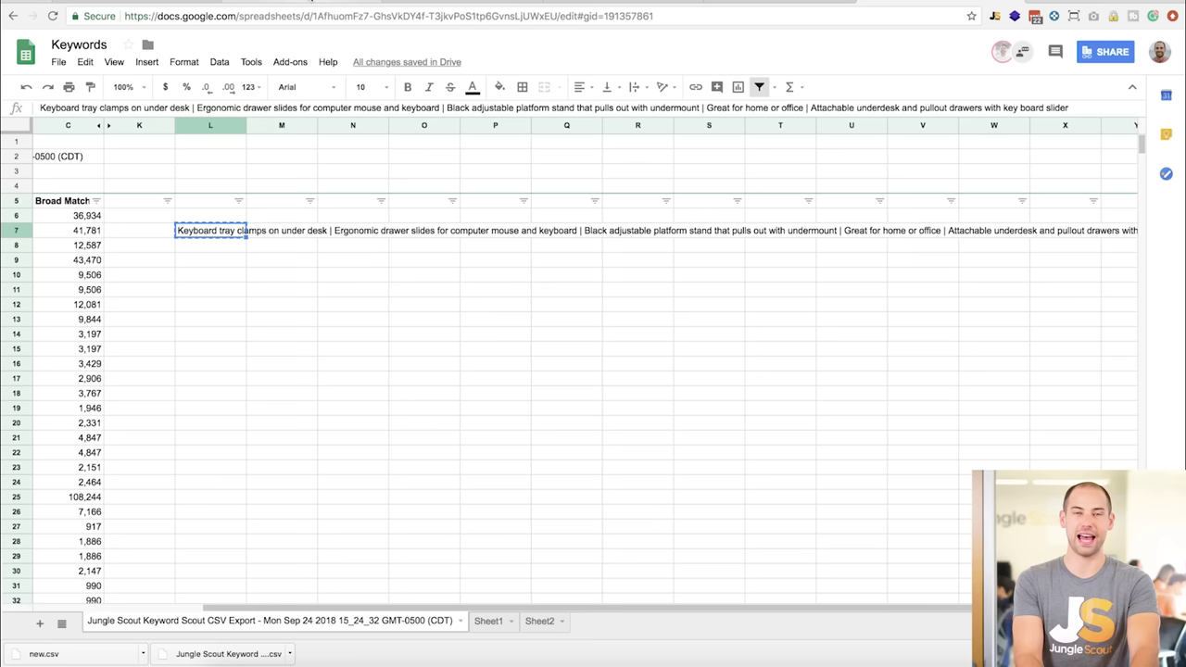
left_click(312, 1)
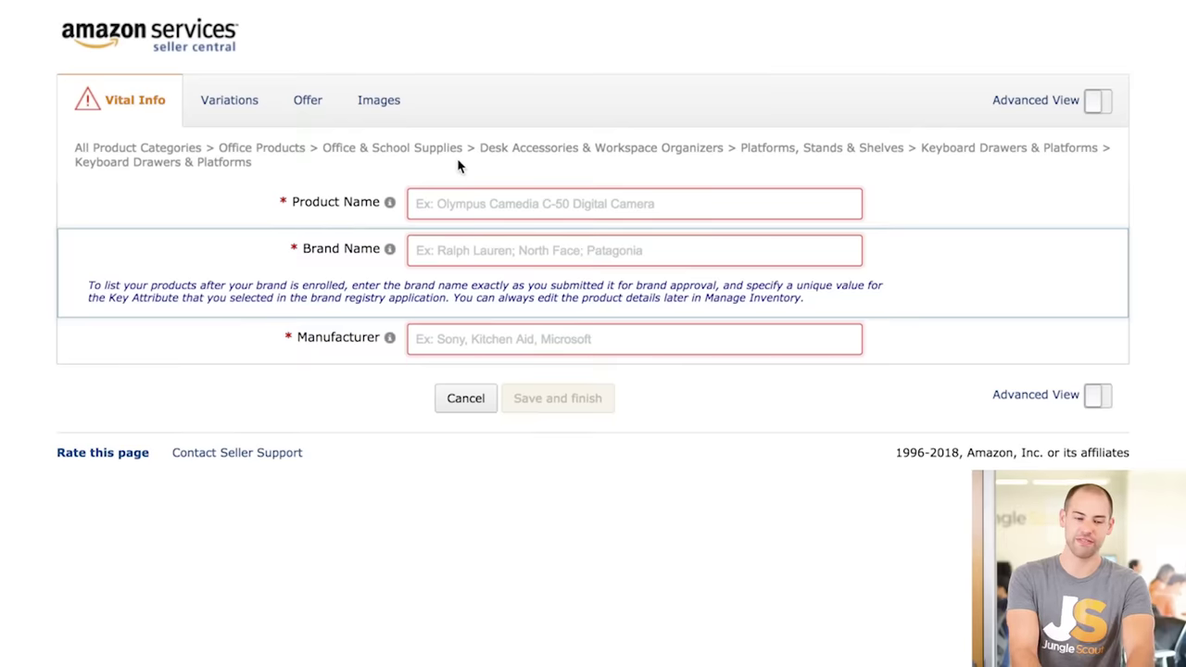
left_click(500, 206)
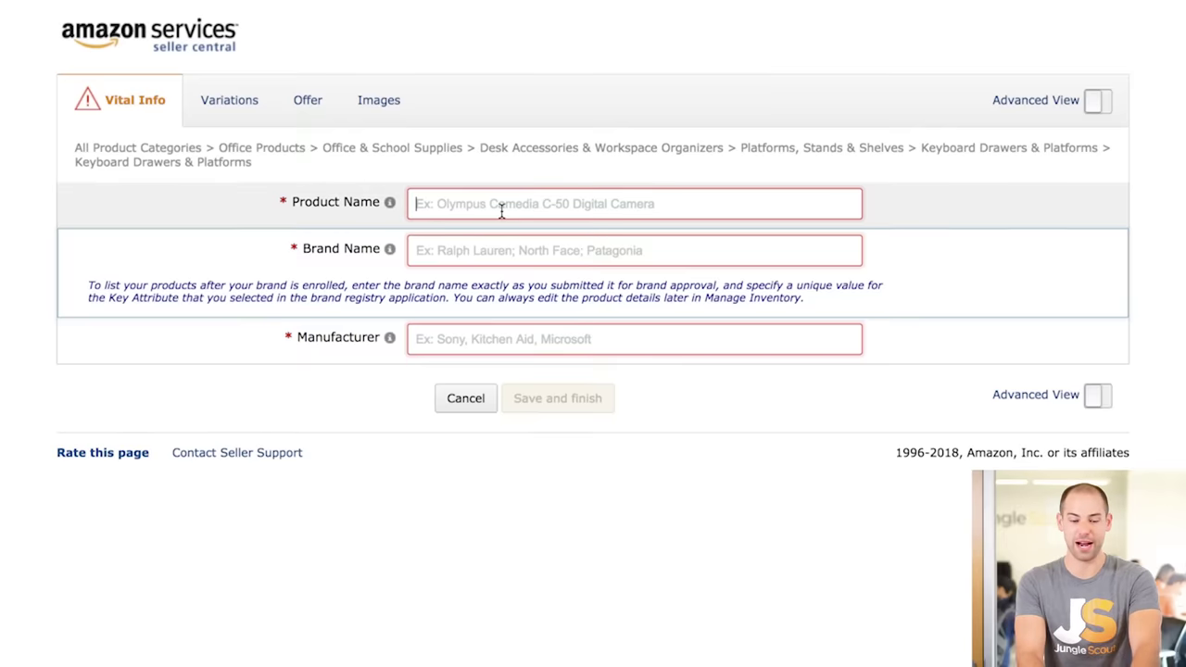
type("Keyboard tray clamps on under desk | Ergonomic drawer slides for computer mouse and keyboard | Black adjustable platform stand that pulls out with undermount | Great for home or office | Attachable un")
mouse_move(389, 202)
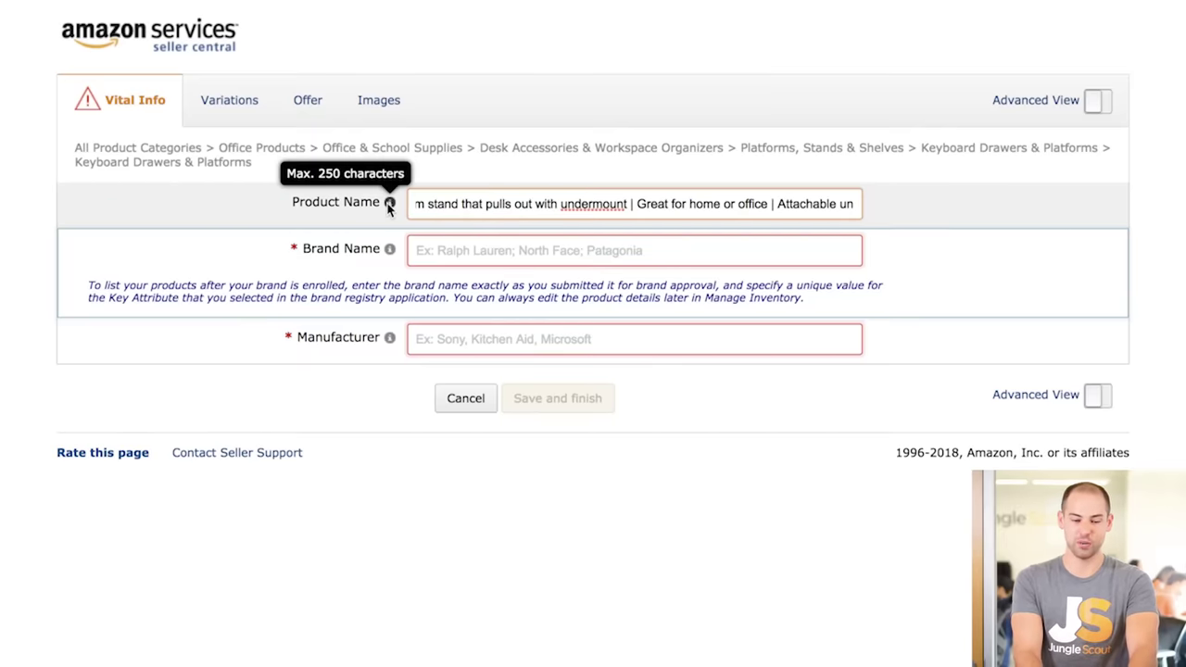
- Enter Jungle Slider as the brand name and Jungle Creations as the manufacturer
key("Tab")
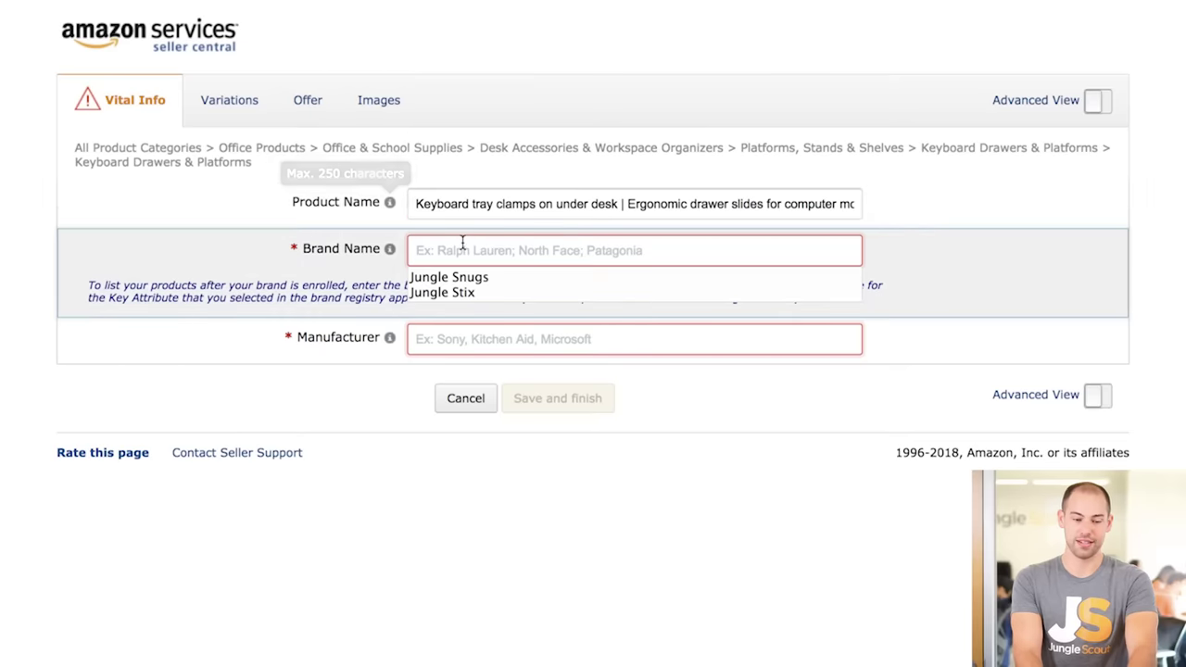
type("Jungle Slider")
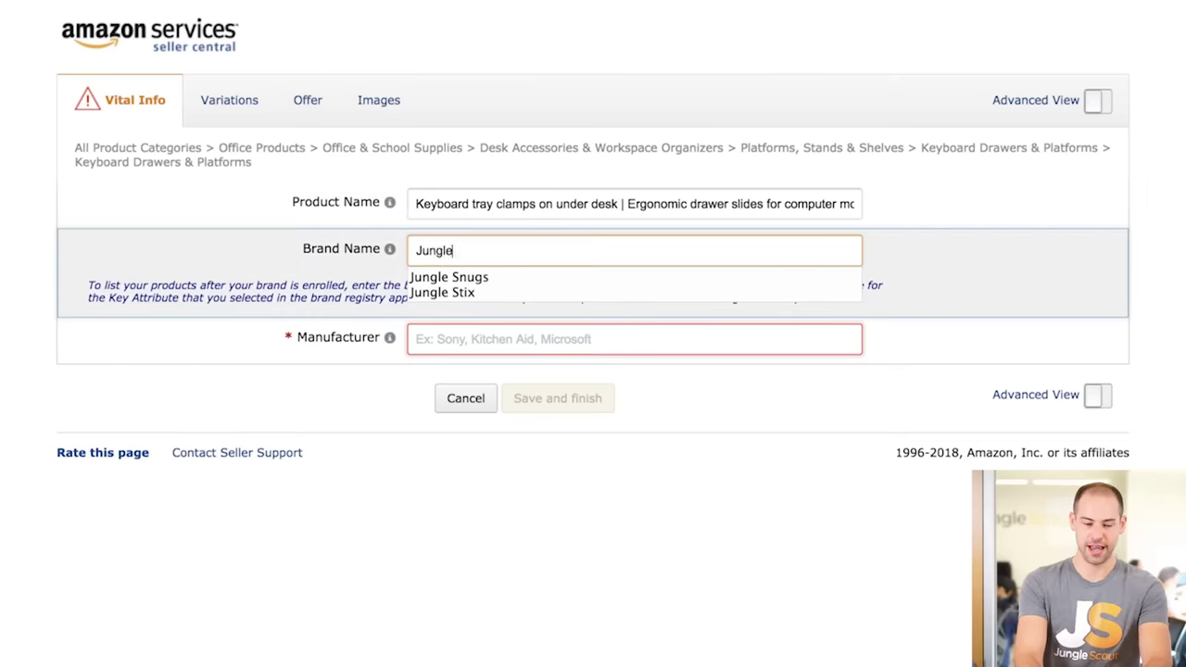
left_click(735, 338)
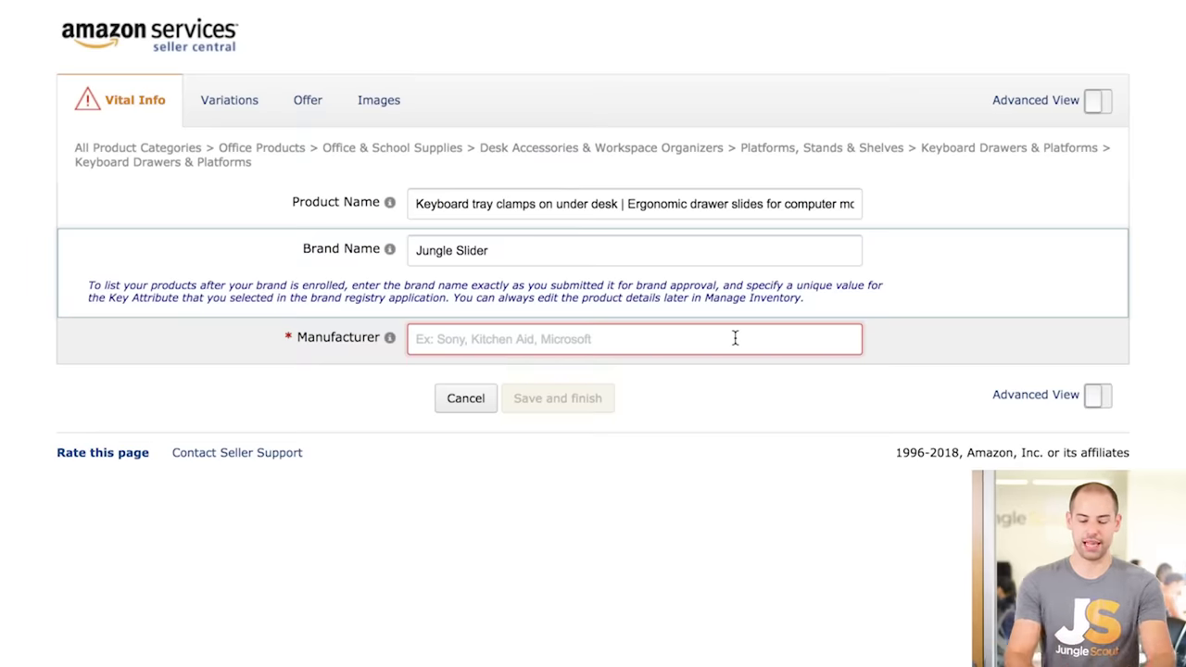
type("Jungle Creations")
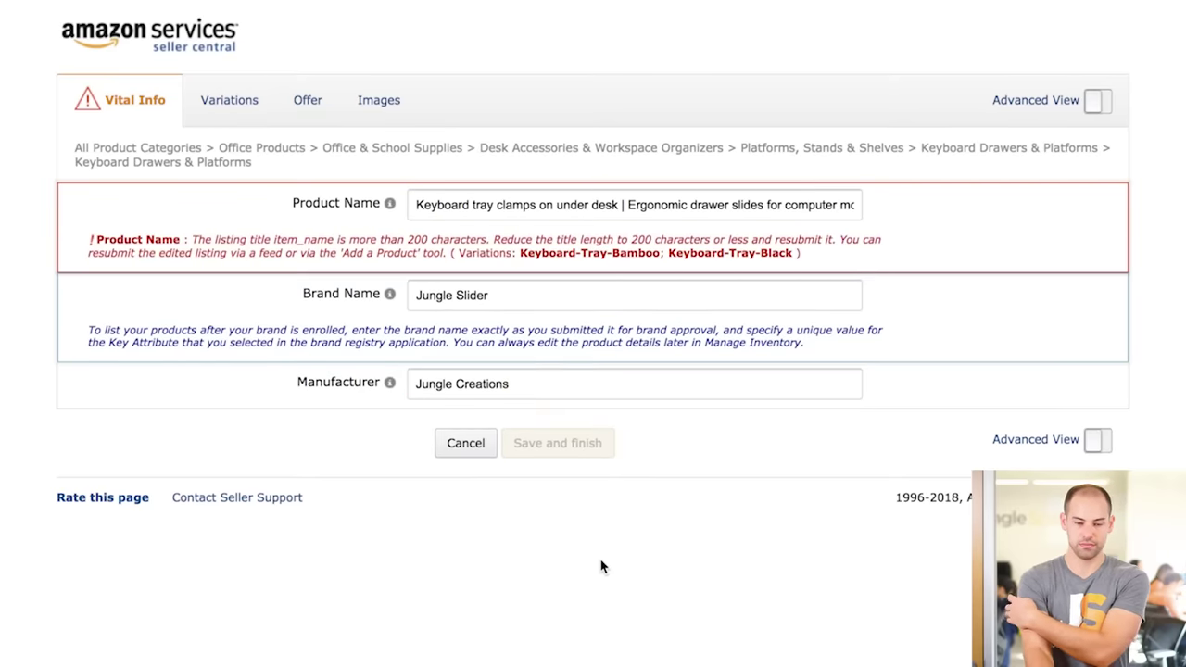
- Shorten the product name by deleting everything after "Great for home"
left_click(786, 203)
left_click_drag(775, 203, 980, 217)
left_click(805, 203)
left_click_drag(779, 203, 895, 207)
key("BackSpace")
key("BackSpace")
key("BackSpace")
key("BackSpace")
key("BackSpace")
key("BackSpace")
key("BackSpace")
key("BackSpace")
key("BackSpace")
key("BackSpace")
key("BackSpace")
key("BackSpace")
key("BackSpace")
key("BackSpace")
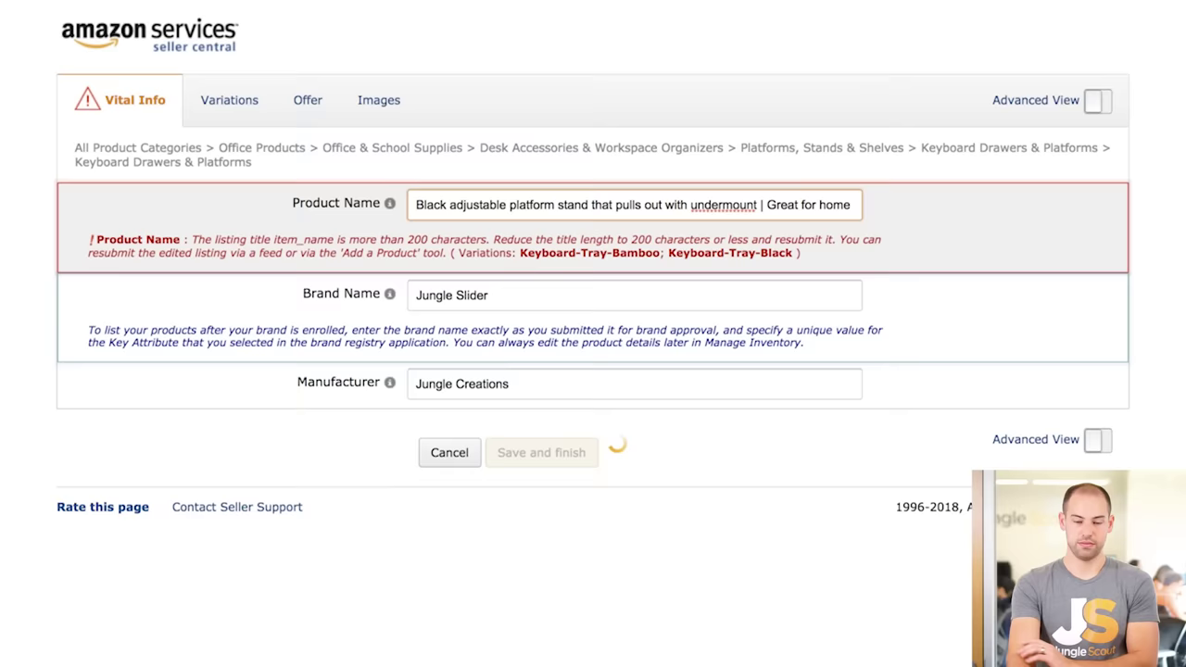
- Replace the product name's closing phrase "Great for home" with "Home or Office"
key("ctrl+shift+Left")
key("ctrl+shift+Left")
key("ctrl+shift+Left")
type("Ho")
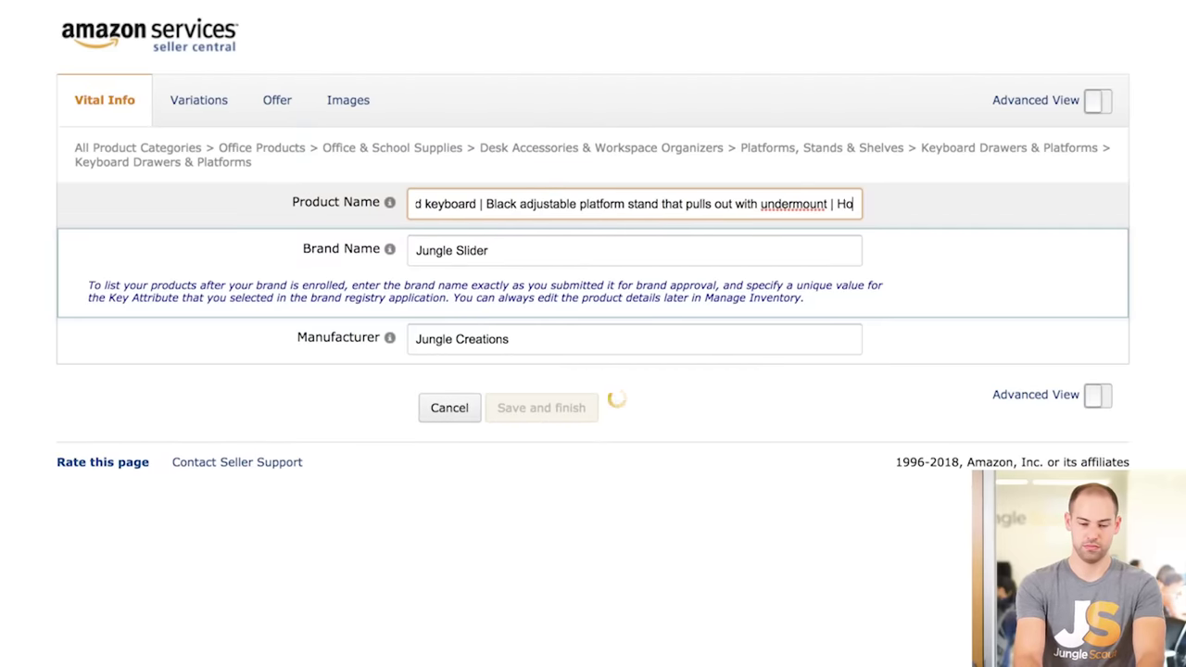
type("me or Office")
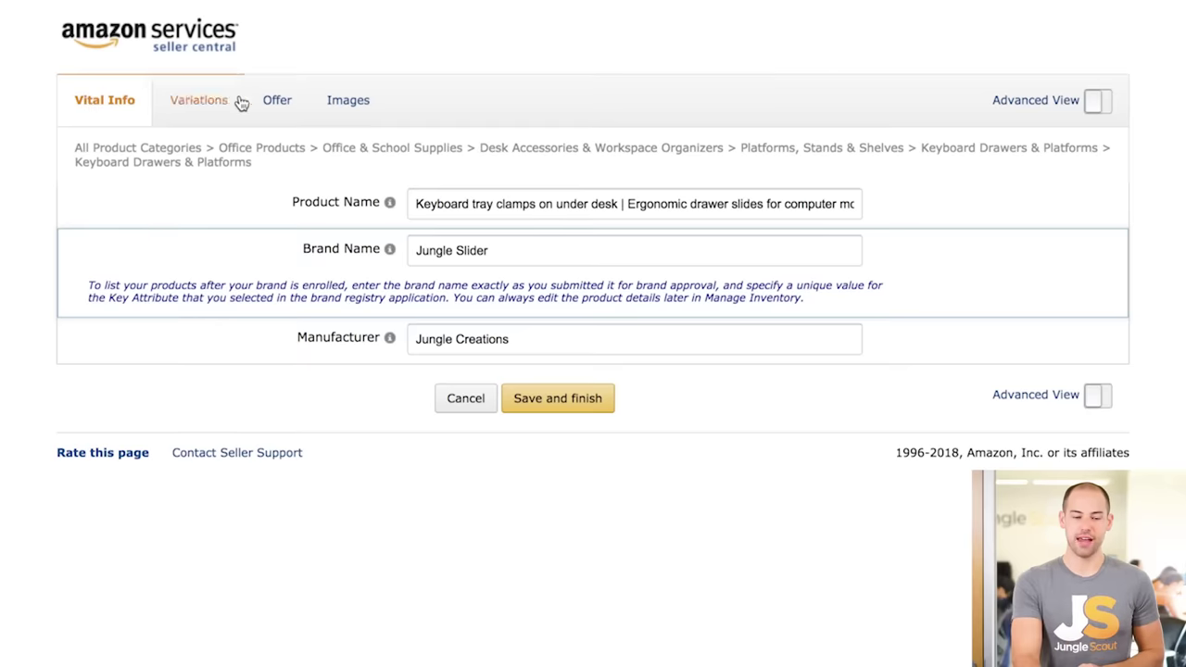
- Review the listing's fulfillment channel setting and the product image requirements
left_click(268, 102)
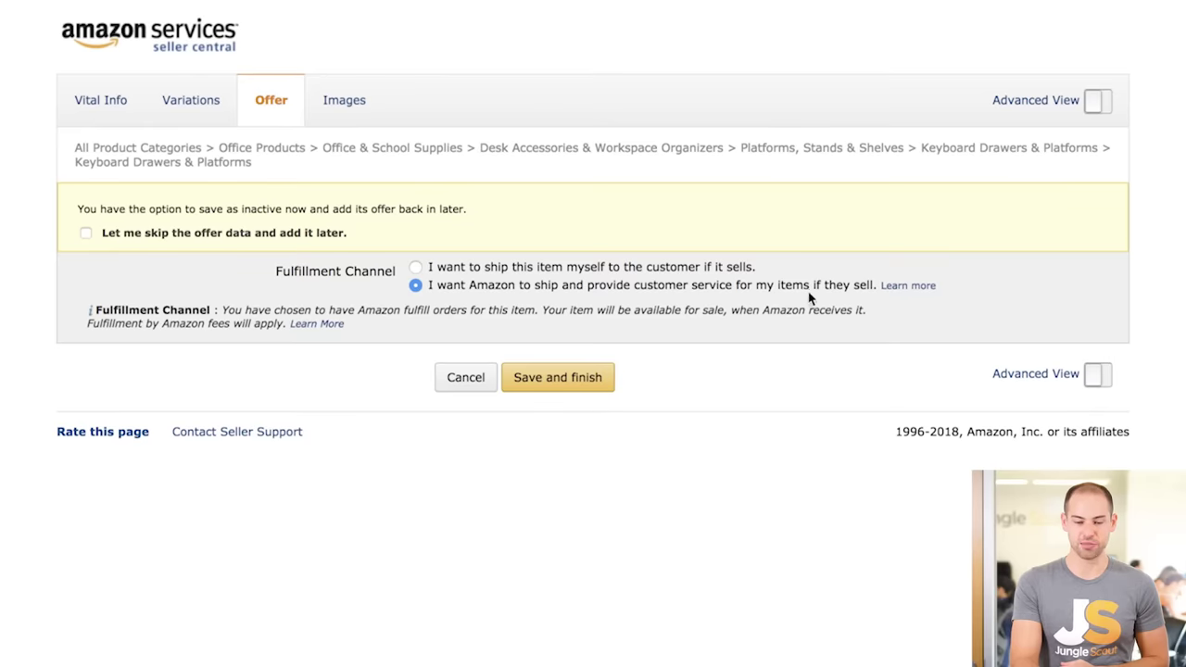
left_click(344, 104)
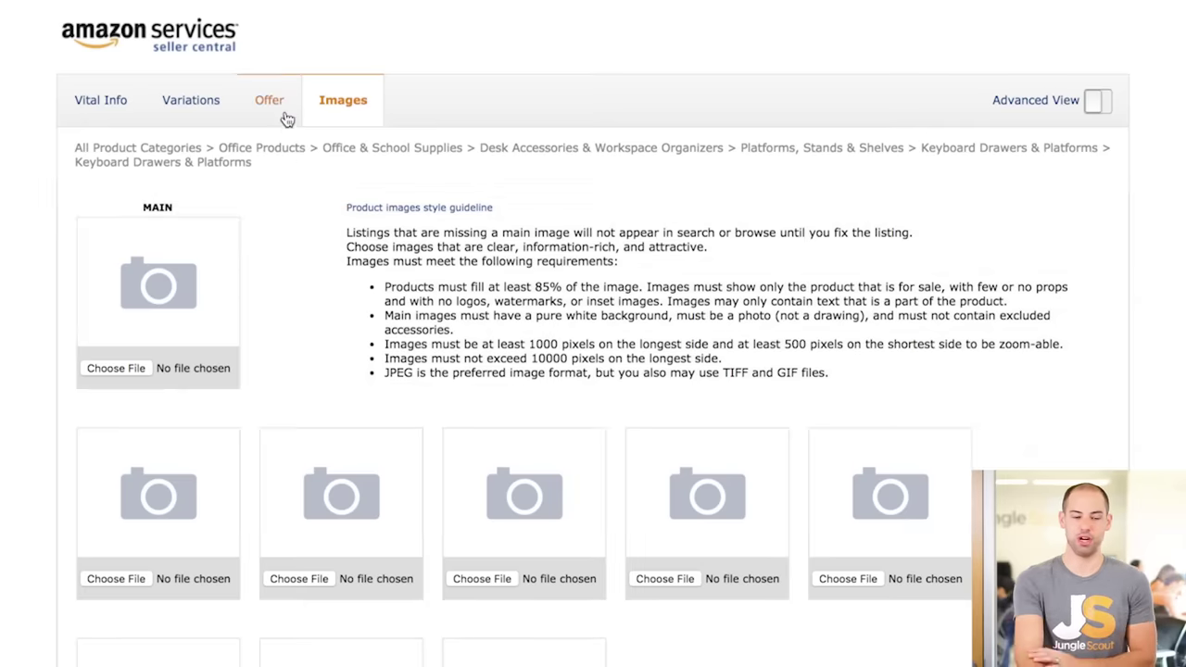
left_click(284, 113)
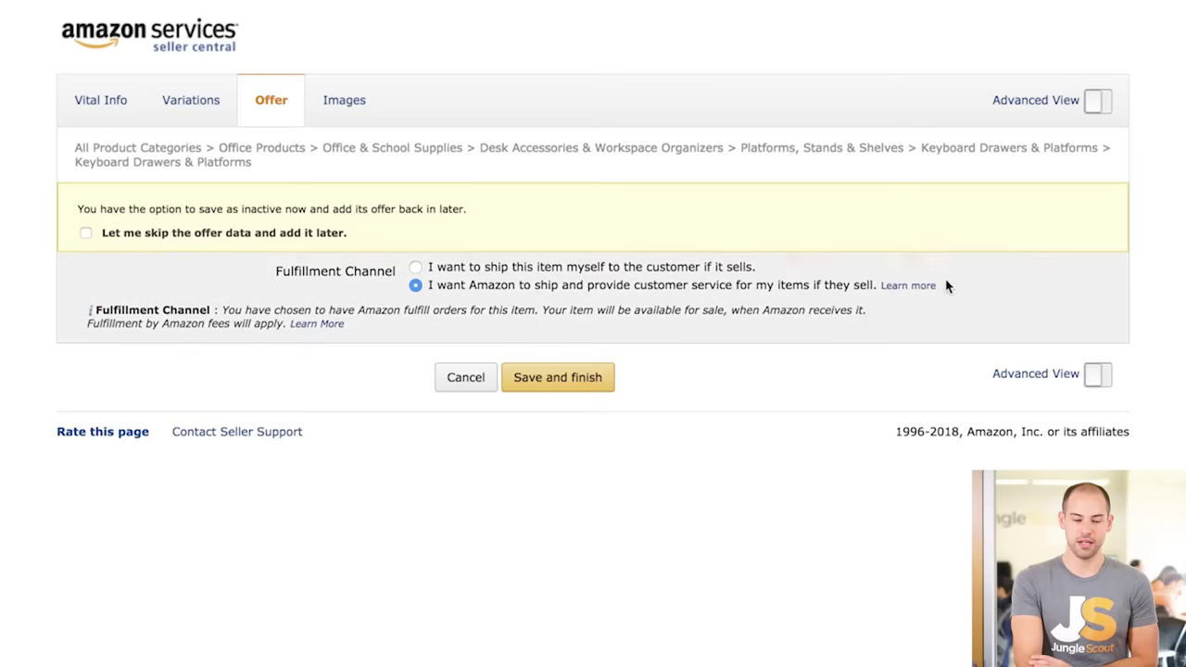
- Turn on Advanced View for the listing and open the product description for editing
left_click(1098, 109)
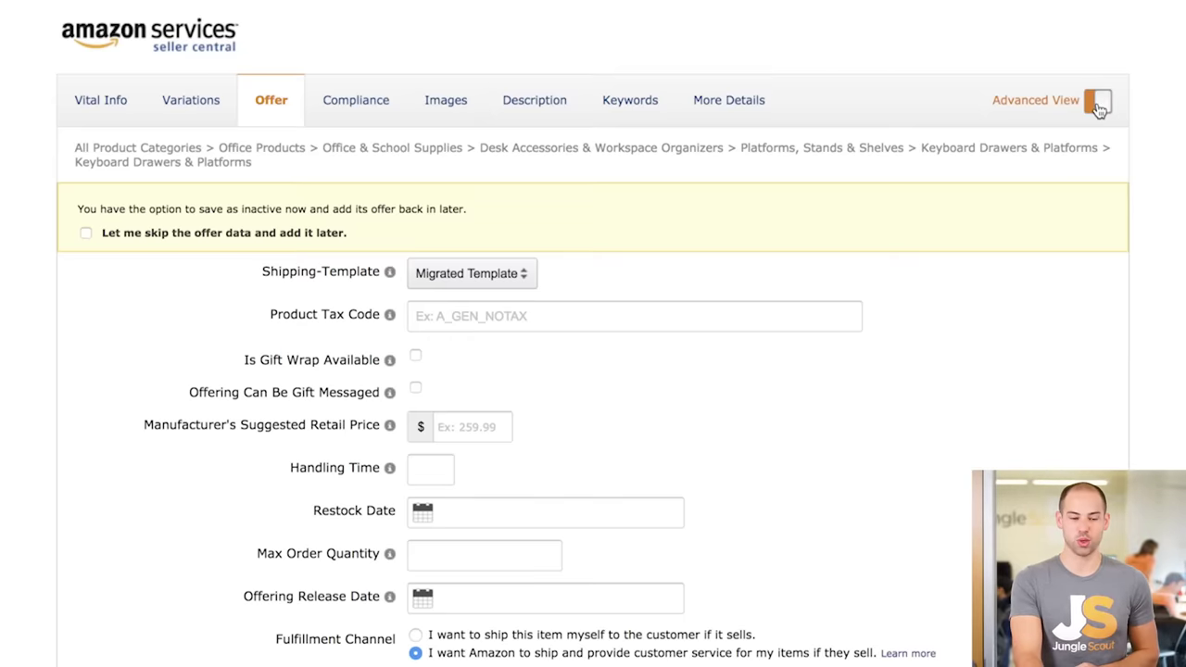
left_click(504, 117)
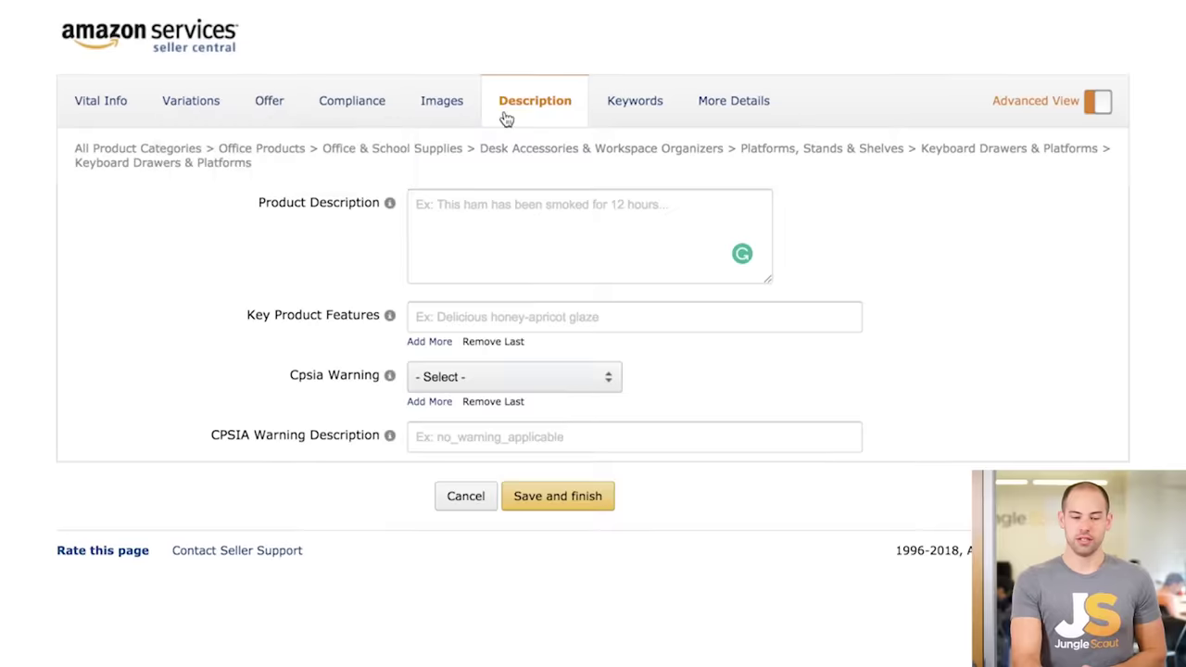
left_click(559, 225)
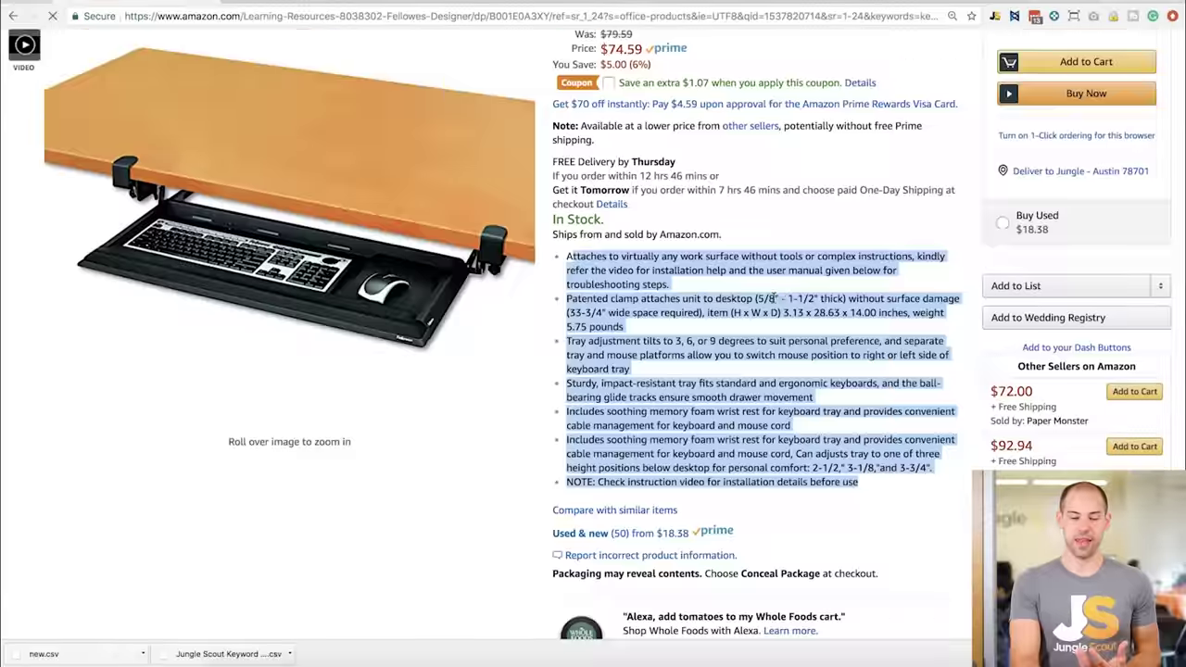
- Examine the product description section on the Fellowes keyboard drawer's Amazon page
scroll(774, 300, "down", 10)
scroll(775, 302, "down", 18)
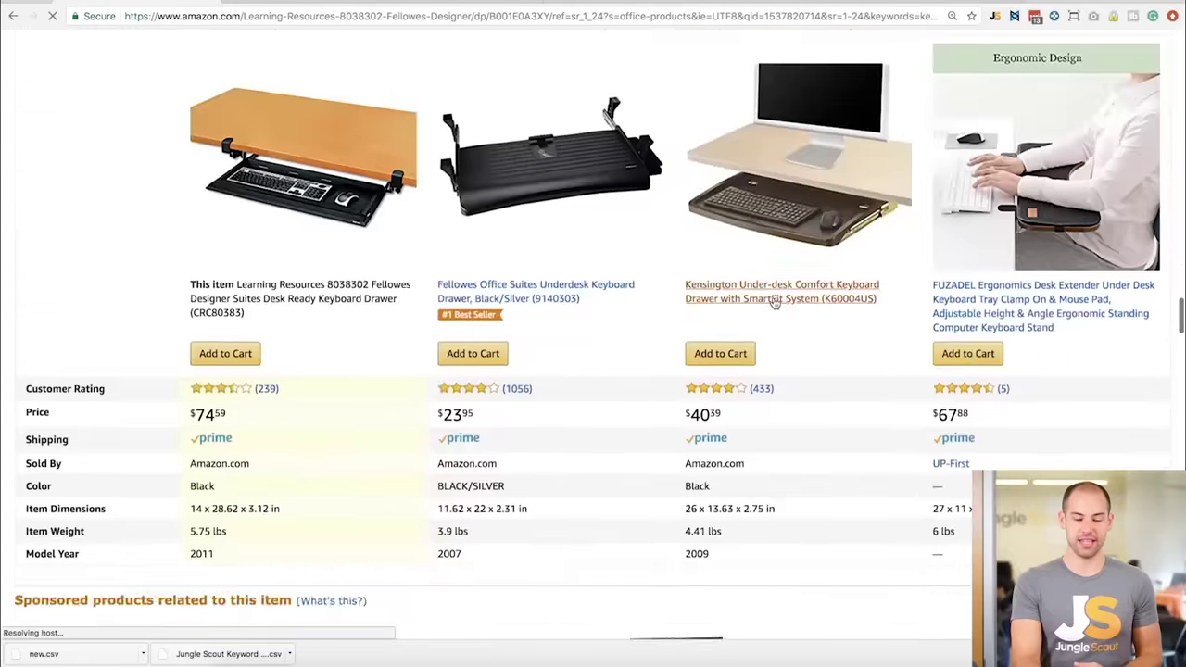
scroll(774, 304, "up", 20)
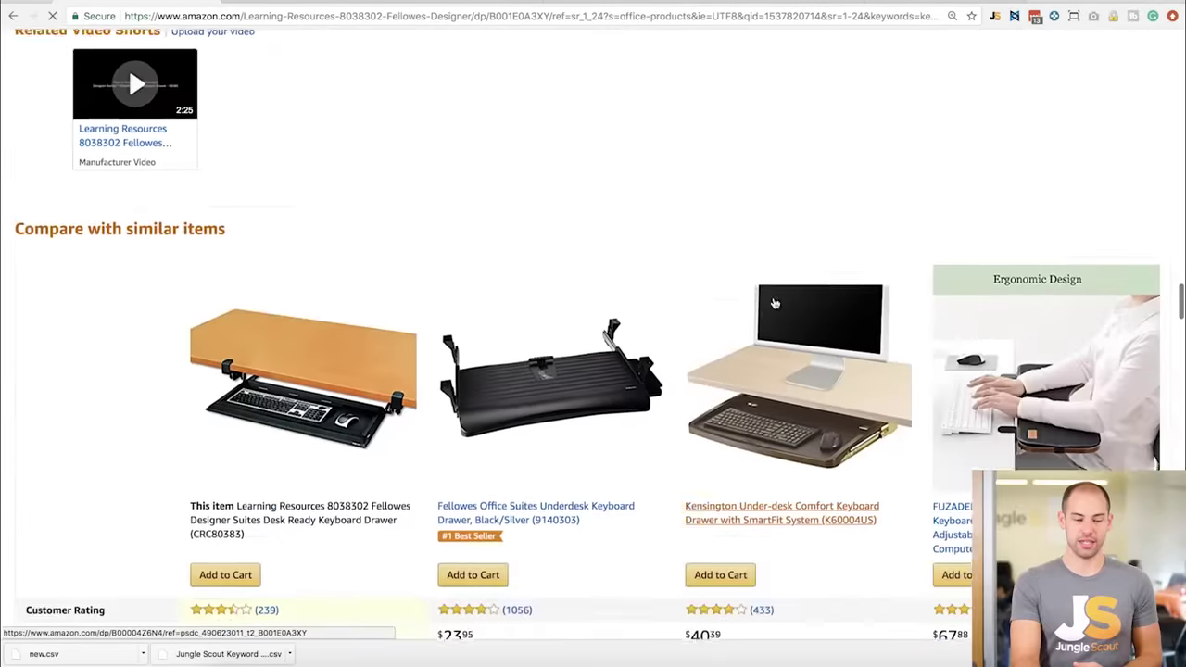
scroll(775, 304, "down", 5)
scroll(773, 300, "up", 8)
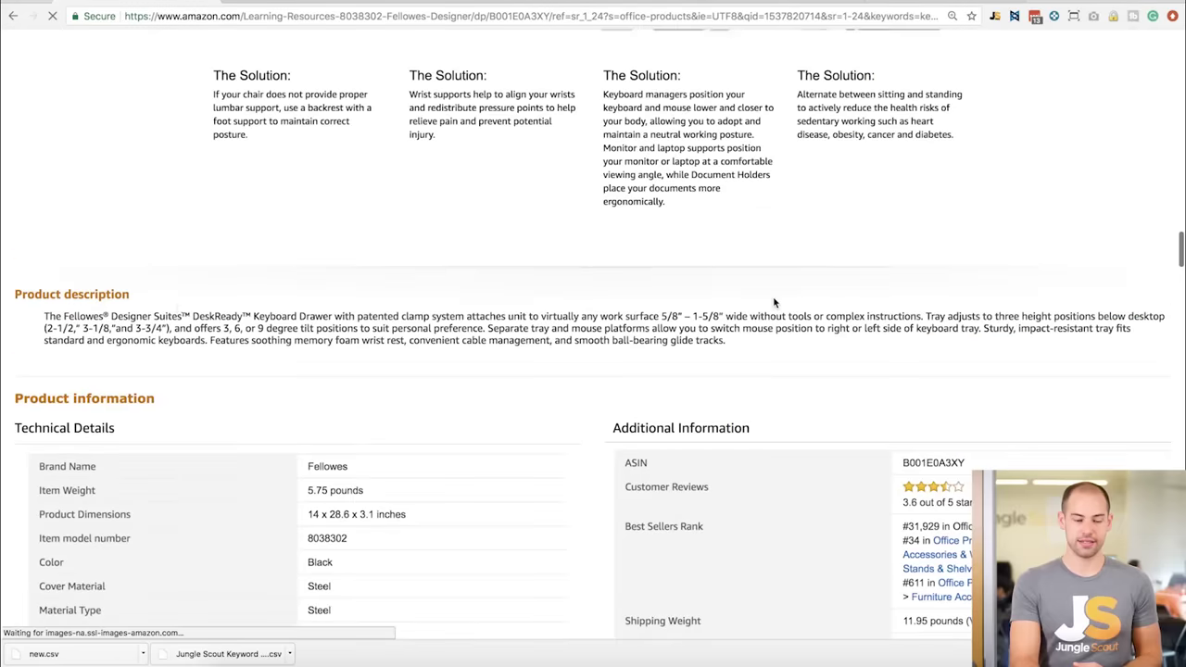
triple_click(158, 328)
left_click(158, 328)
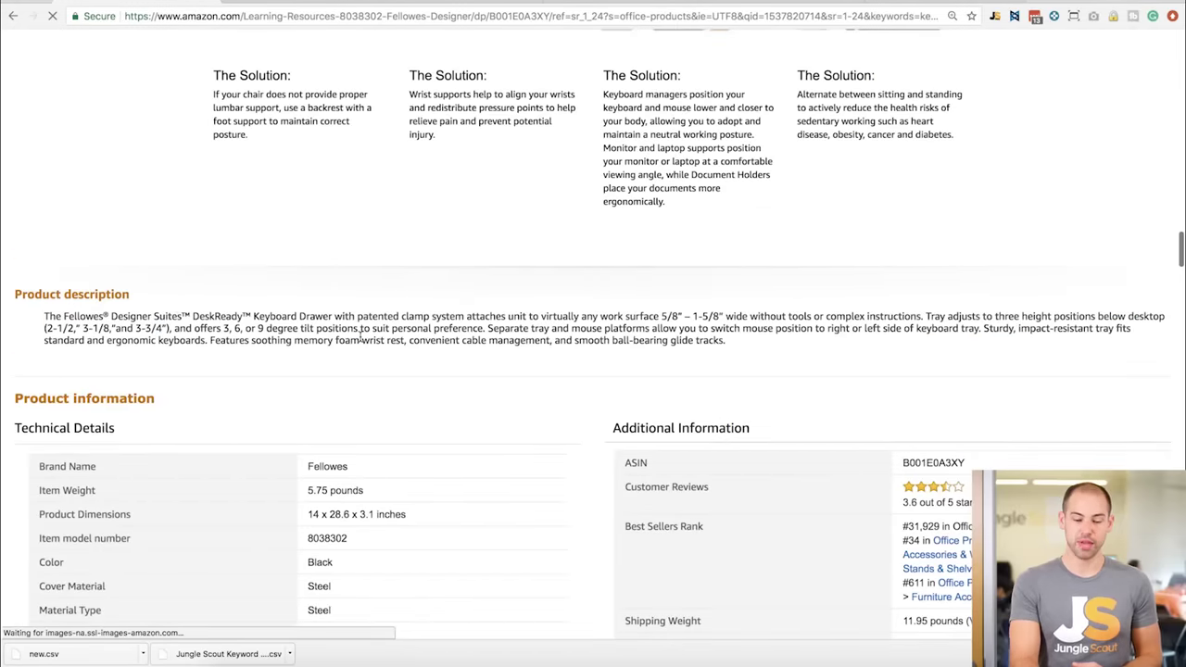
triple_click(514, 345)
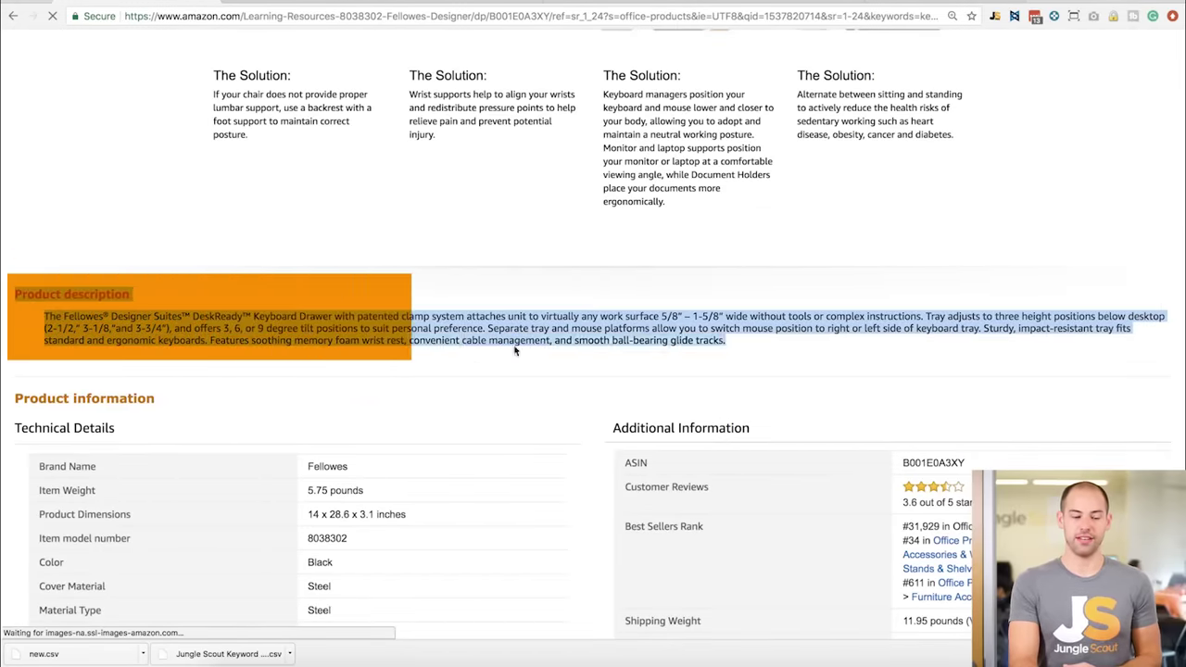
left_click(586, 352)
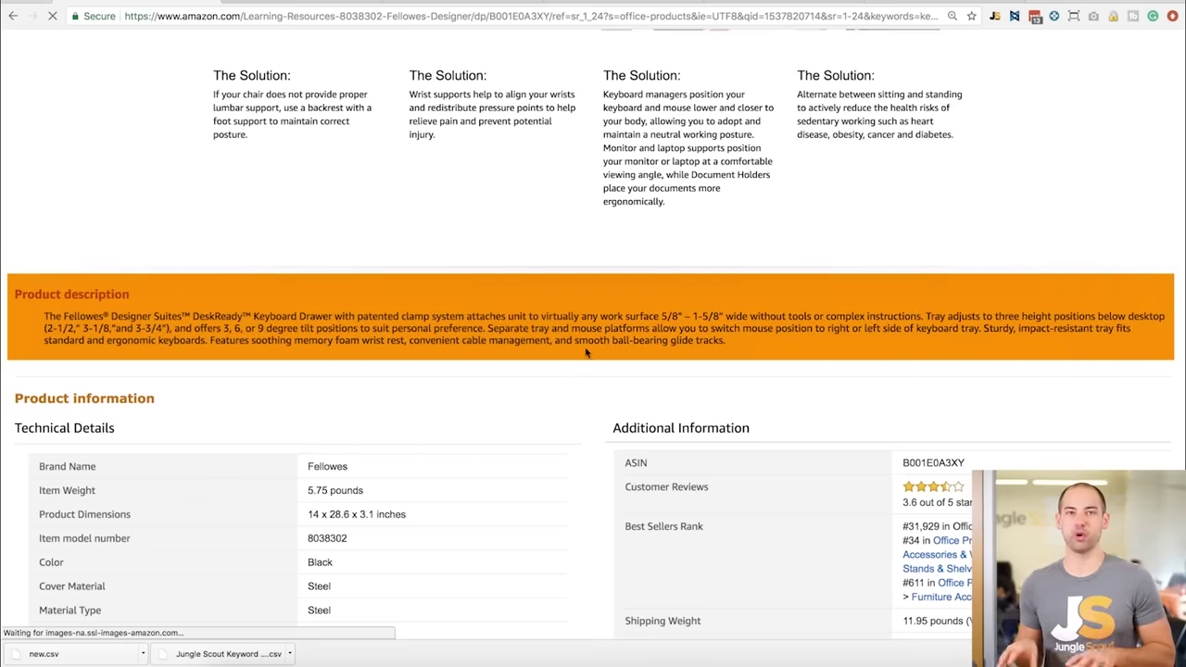
- Examine the feature bullet points beneath the price of the Fellowes keyboard drawer
scroll(585, 353, "up", 20)
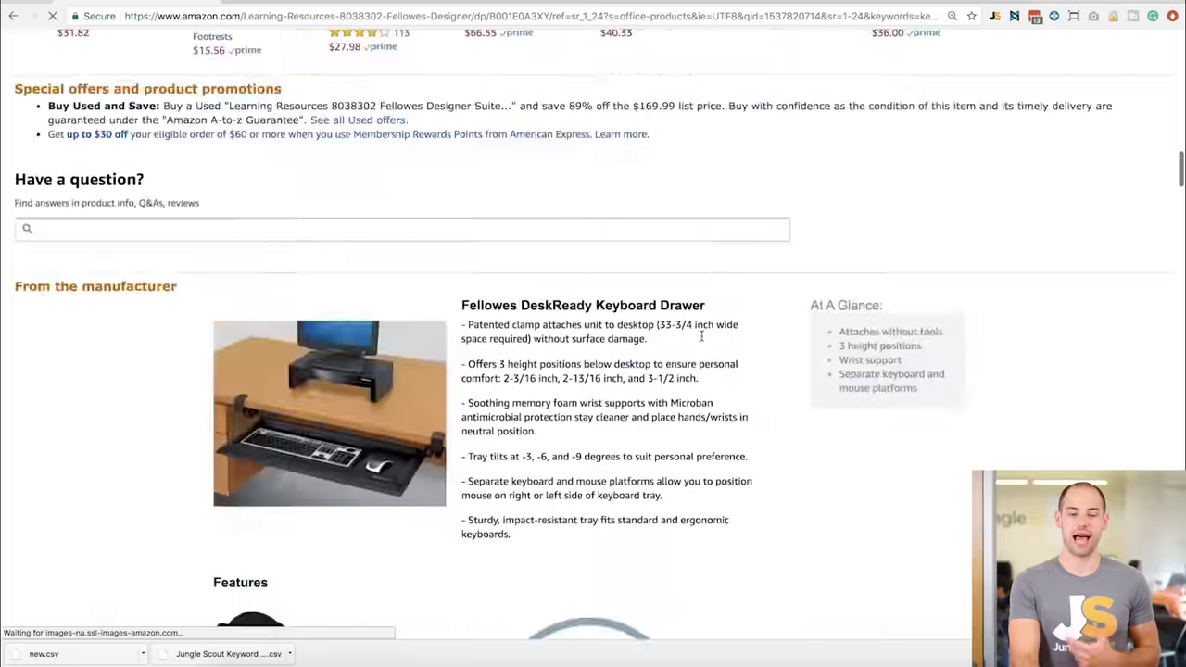
scroll(705, 342, "up", 5)
scroll(704, 342, "down", 4)
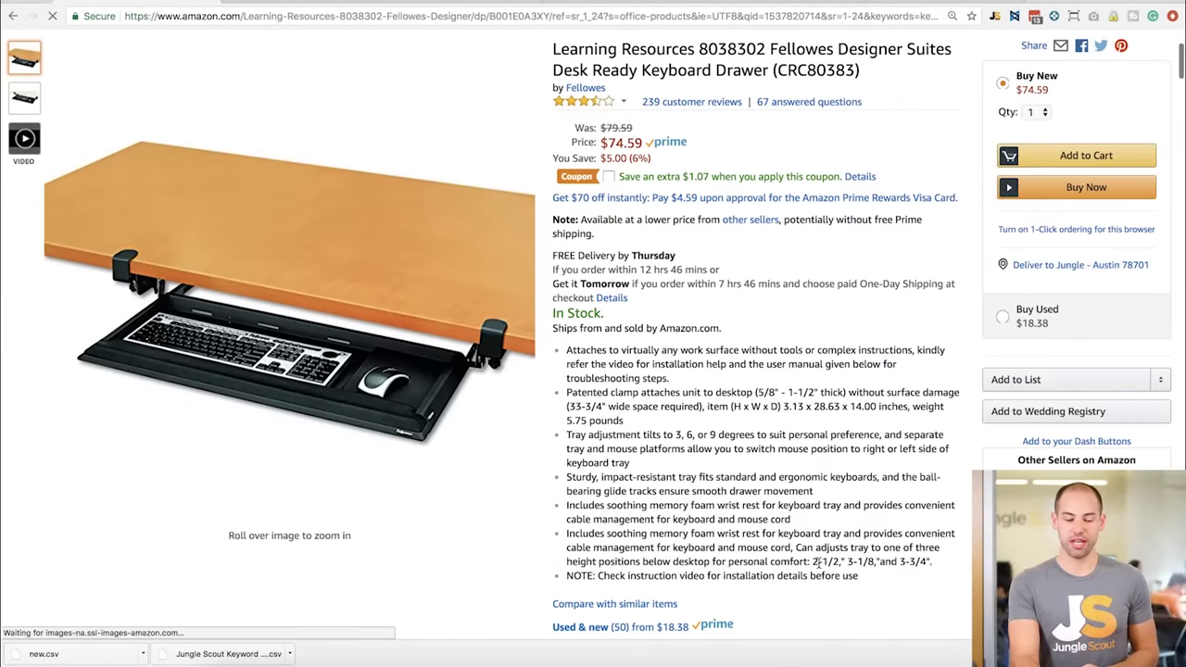
left_click_drag(860, 577, 563, 358)
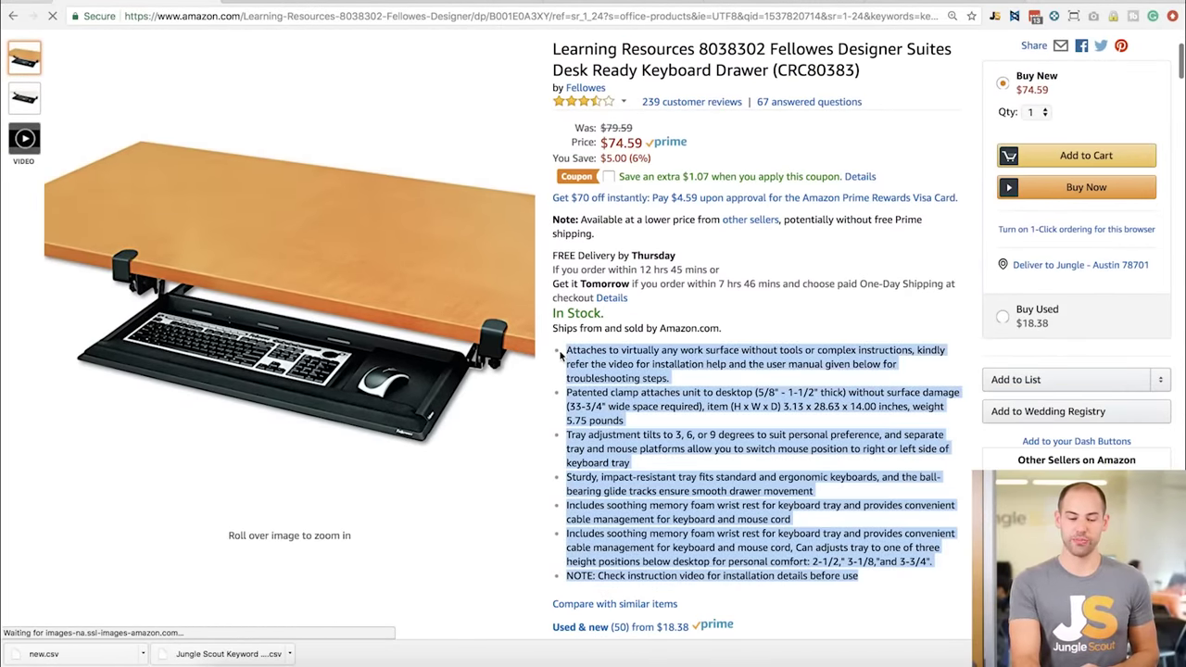
left_click(624, 391)
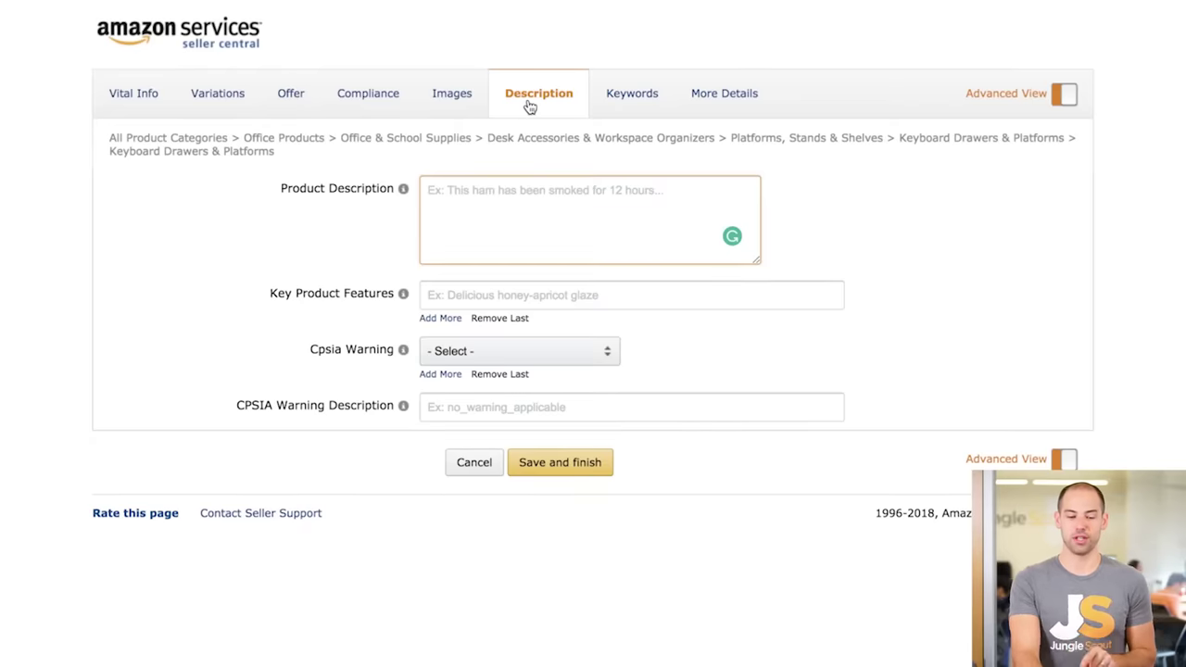
- Return to the listing's description in Seller Central and add four more Key Product Features fields for a total of five
left_click(450, 295)
left_click(441, 318)
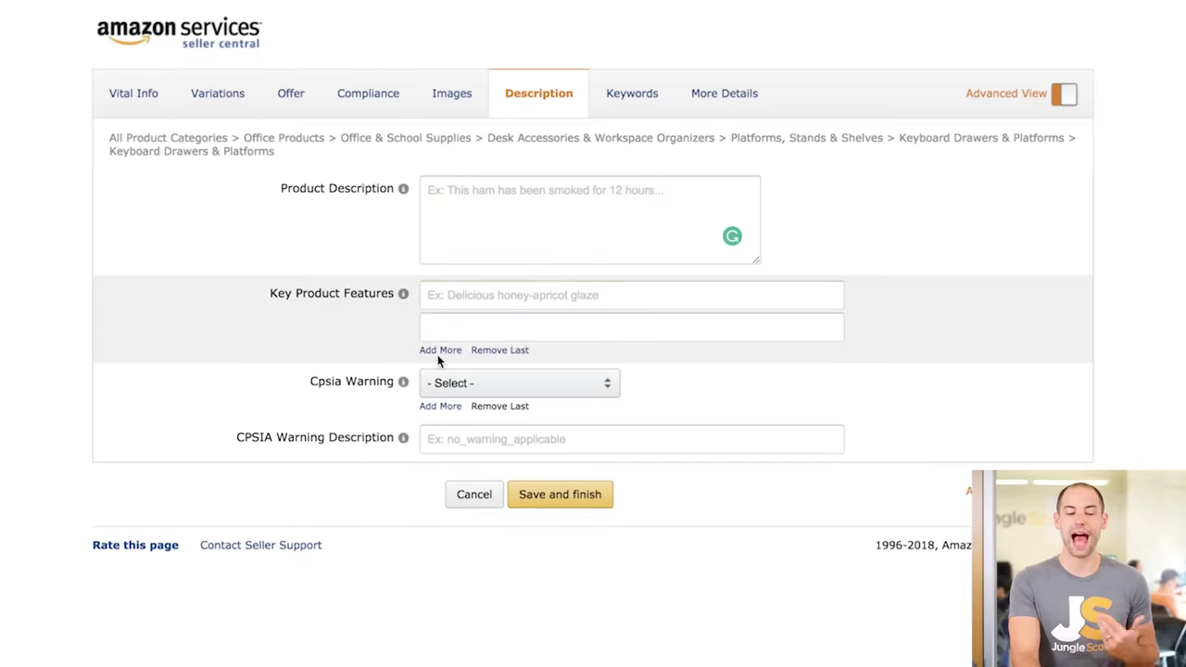
left_click(441, 350)
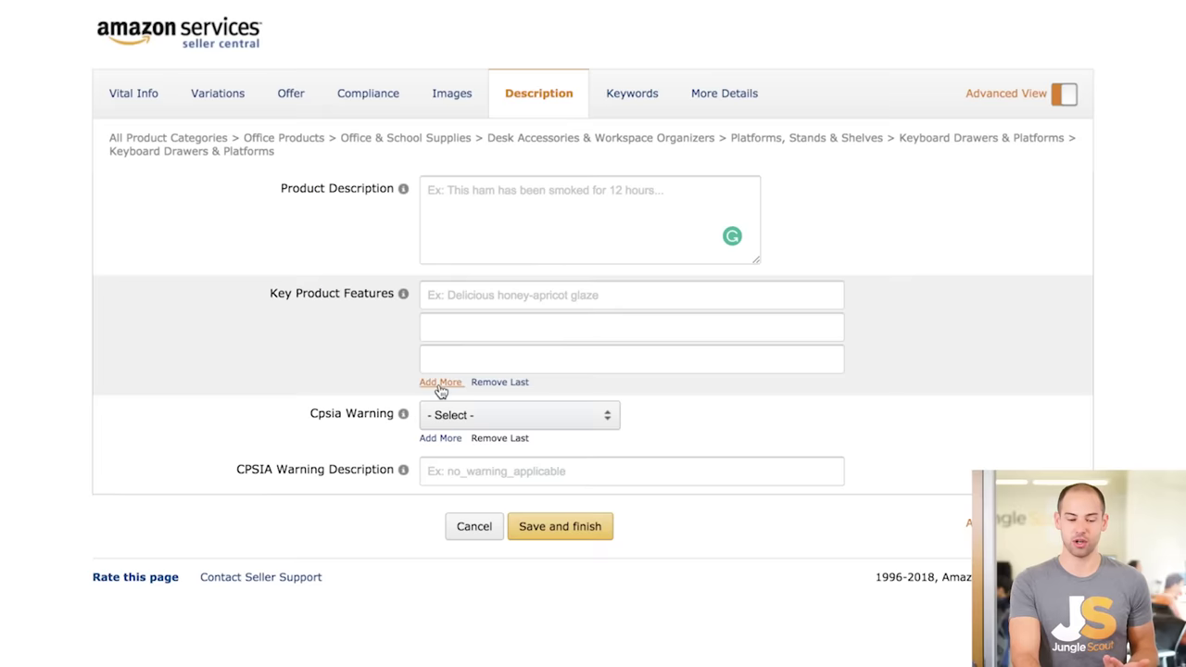
left_click(440, 383)
left_click(440, 415)
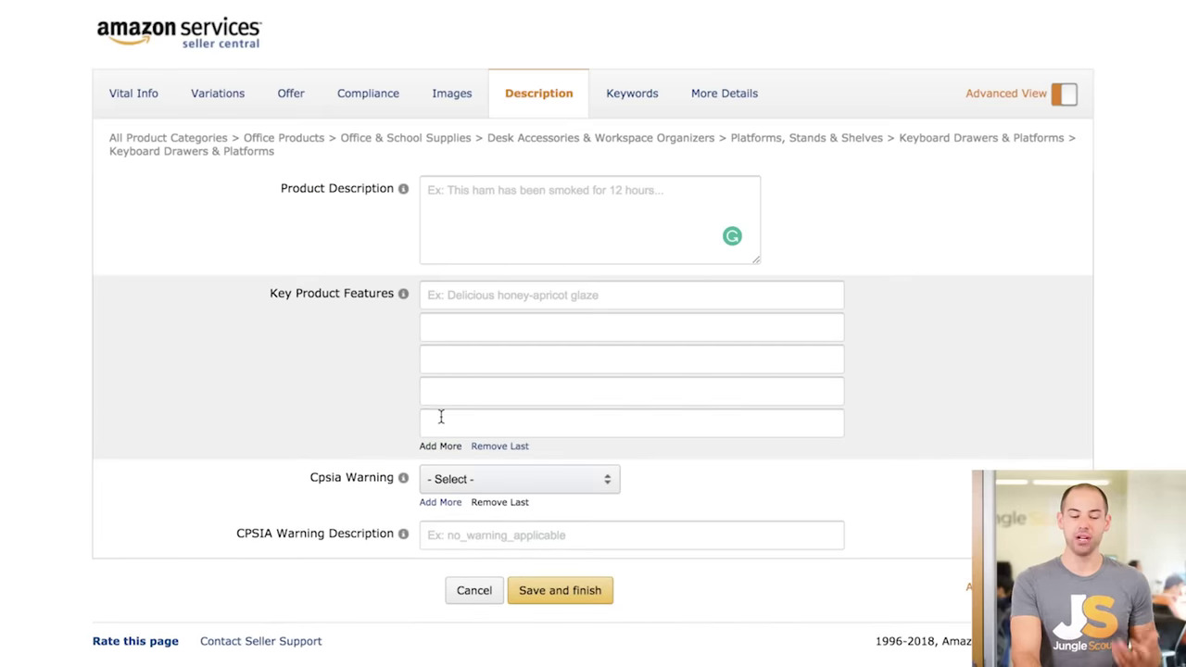